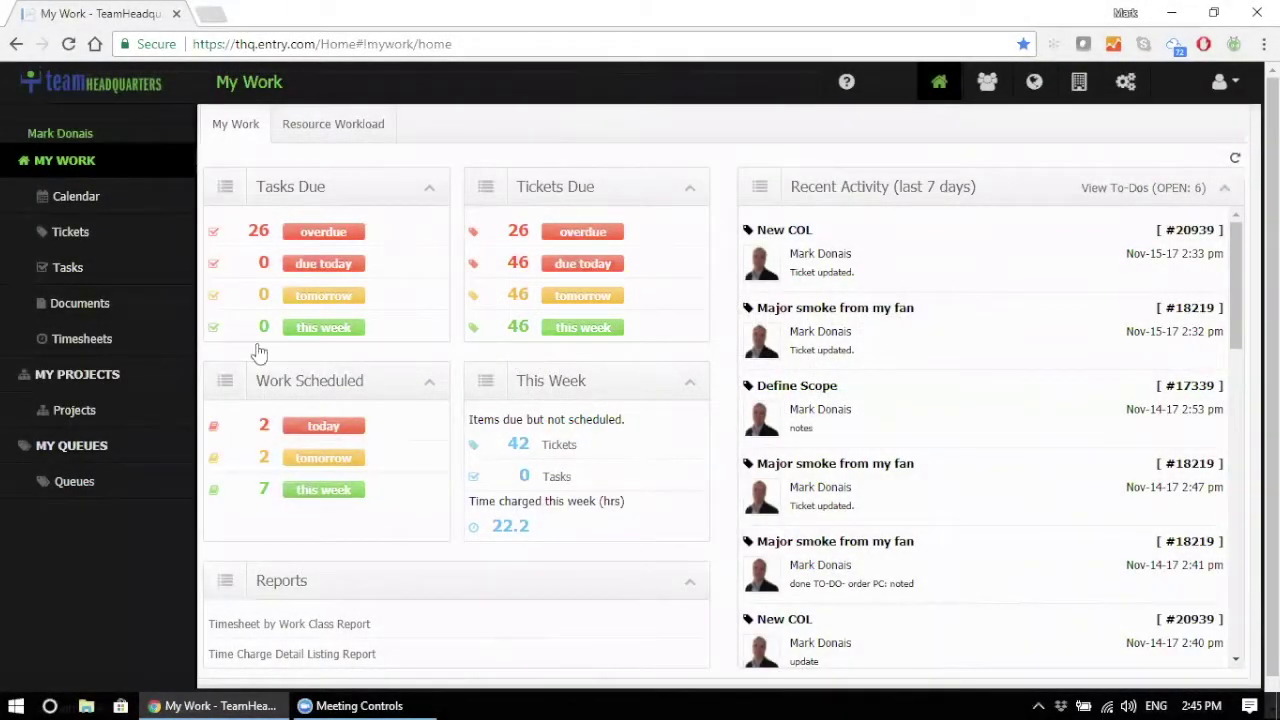
View the My Projects dashboard and open the SQL 2017 db Upgrade project from the managed projects list
{"action": "left_click", "coordinate": [105, 378]}
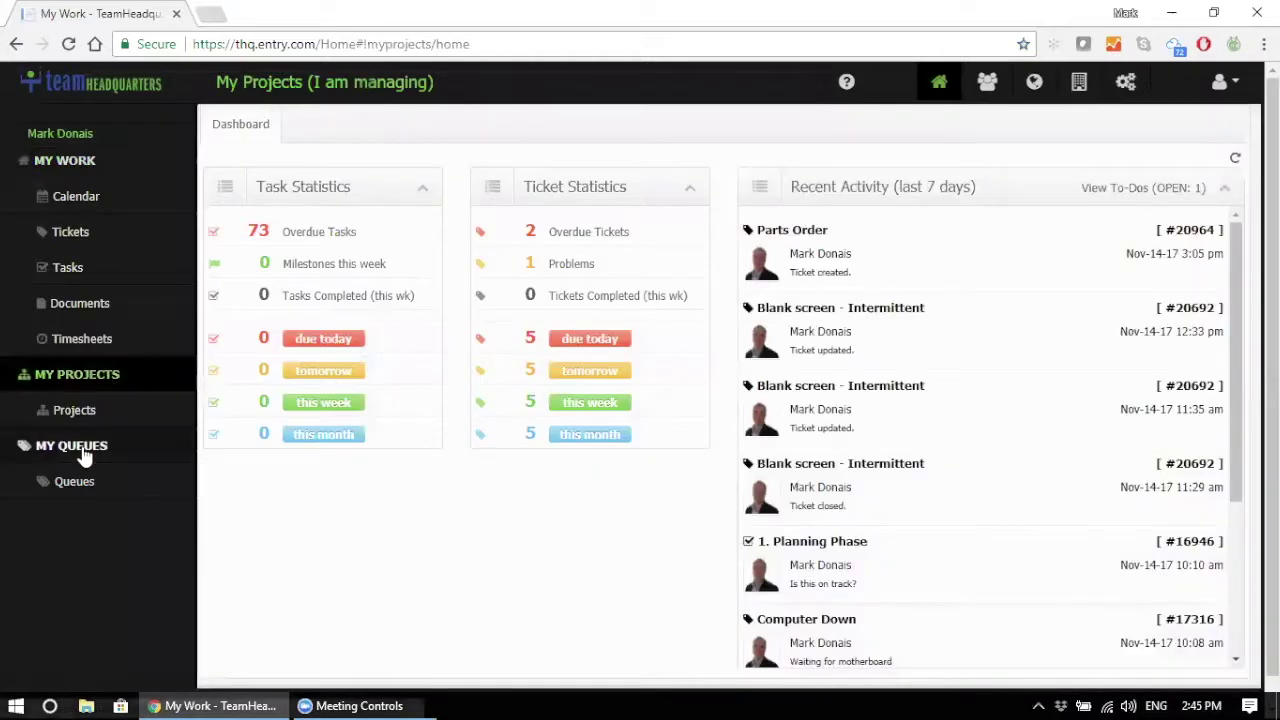
{"action": "left_click", "coordinate": [86, 455]}
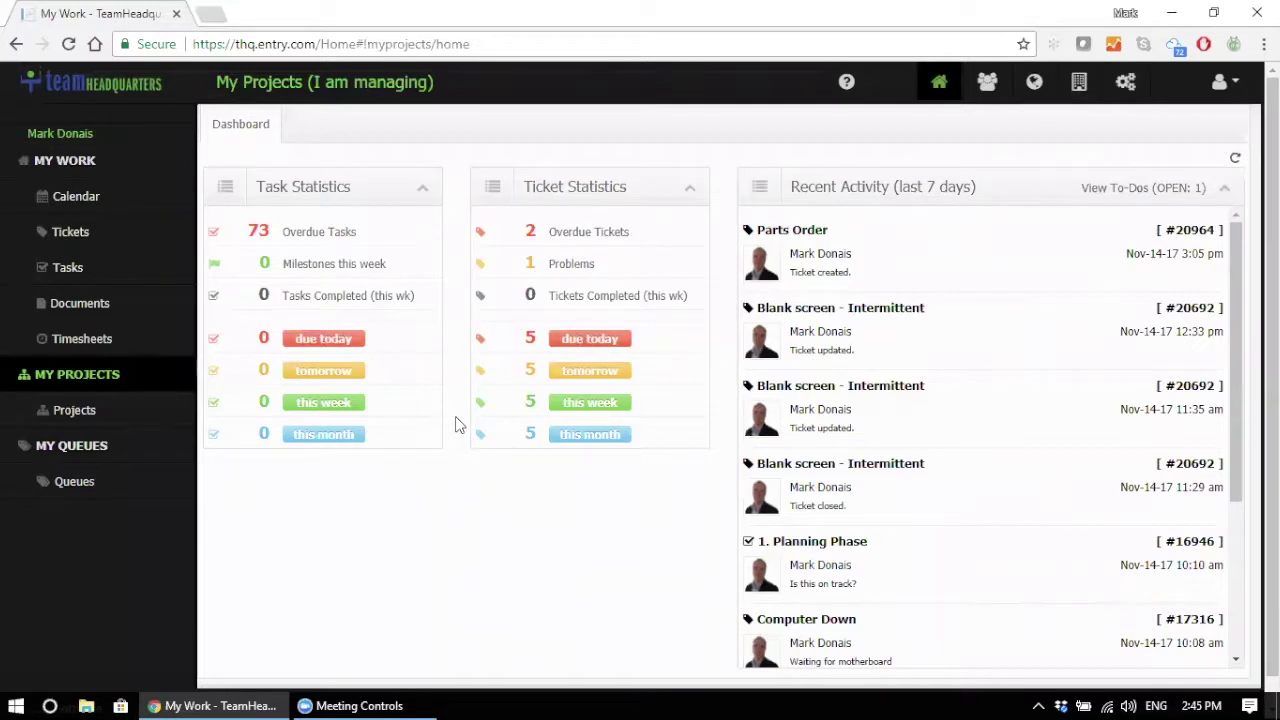
{"action": "left_click", "coordinate": [87, 417]}
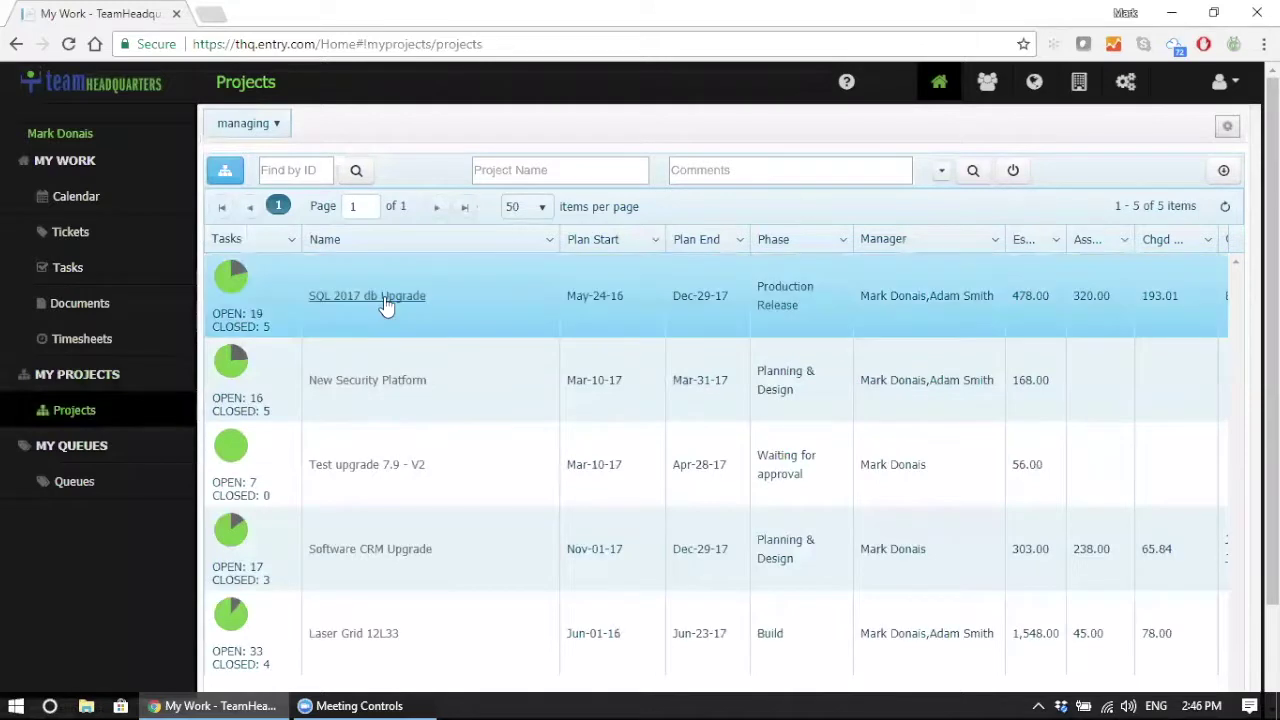
{"action": "left_click", "coordinate": [386, 300]}
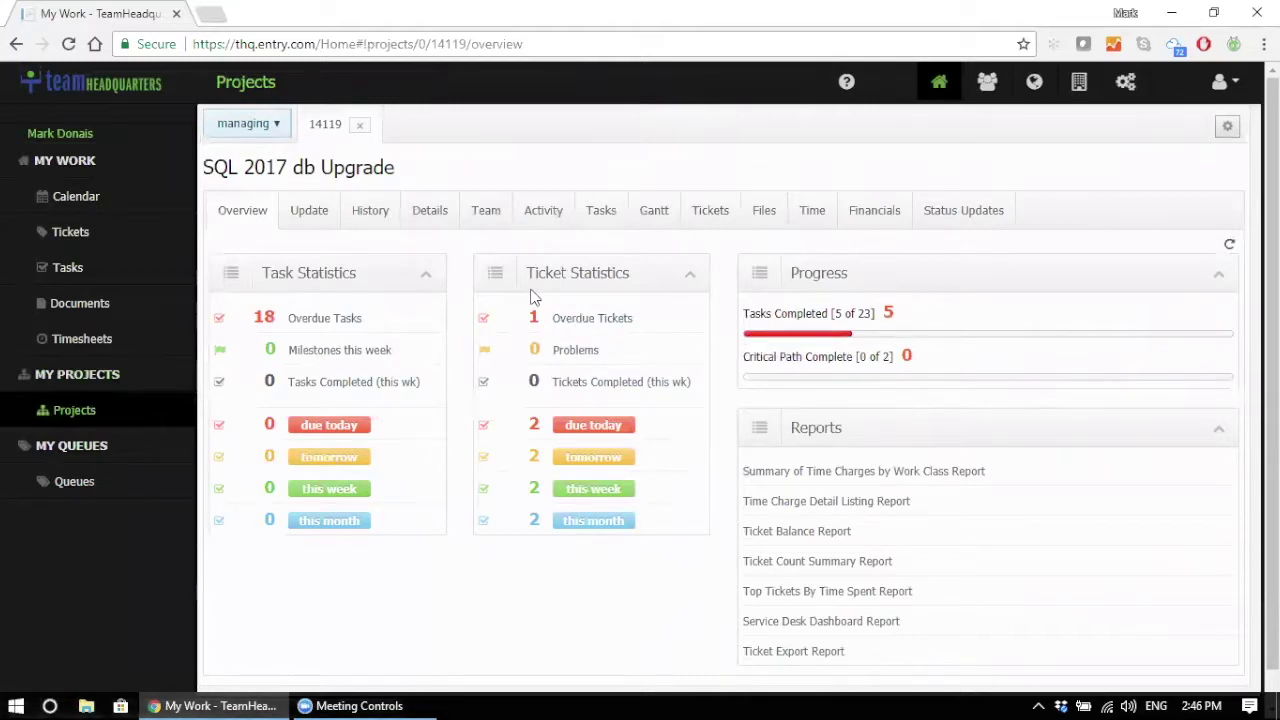
Examine the SQL 2017 db Upgrade project's Gantt chart and team, and return to its overview
{"action": "left_click", "coordinate": [654, 210]}
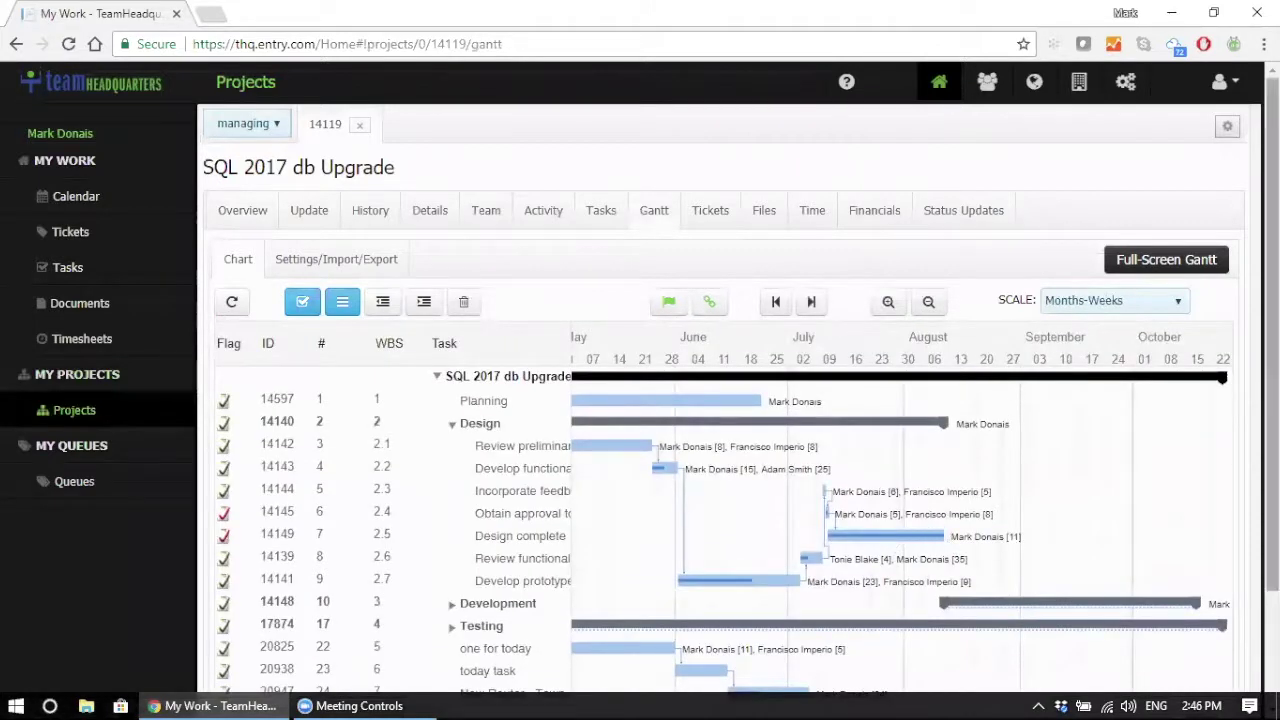
{"action": "scroll", "coordinate": [897, 548], "scroll_direction": "down", "scroll_amount": 2}
{"action": "scroll", "coordinate": [502, 220], "scroll_direction": "up", "scroll_amount": 2}
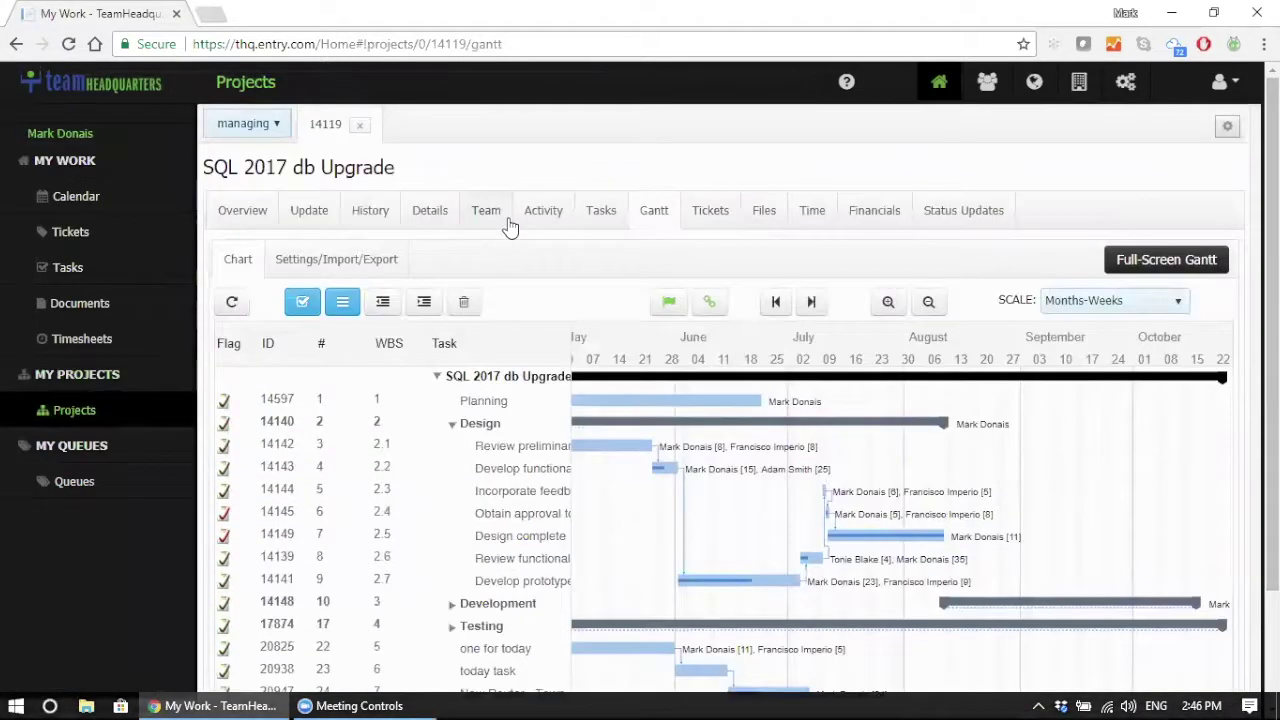
{"action": "left_click", "coordinate": [492, 212]}
{"action": "left_click", "coordinate": [242, 210]}
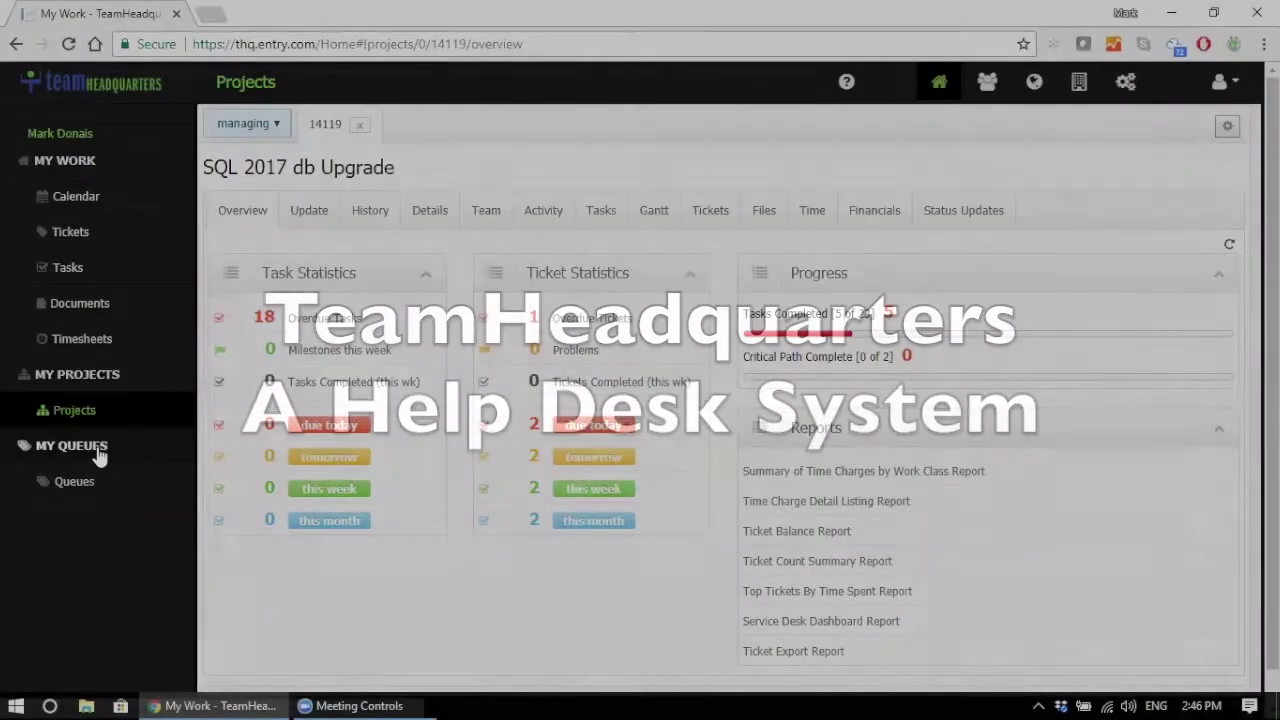
Examine the My Queues dashboard, including its ticket statistics and the Software share in the Top 5 by Products chart
{"action": "left_click", "coordinate": [98, 447]}
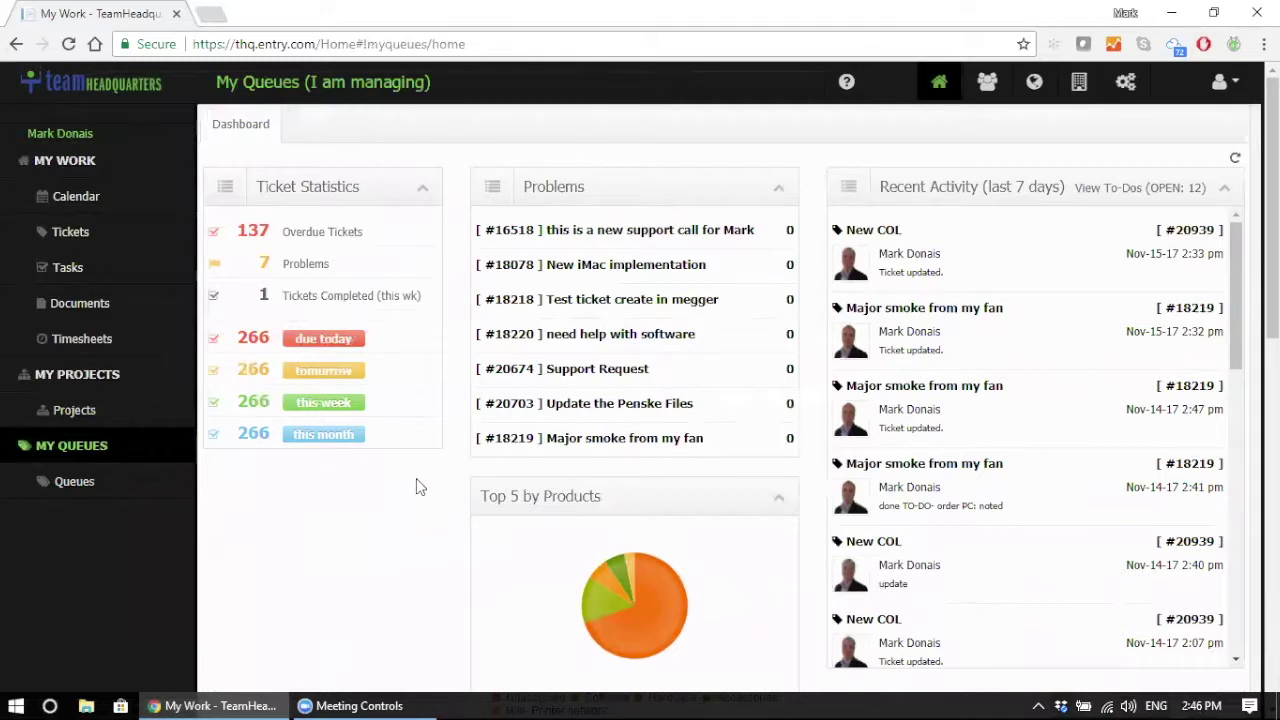
{"action": "mouse_move", "coordinate": [288, 243]}
{"action": "mouse_move", "coordinate": [677, 595]}
{"action": "mouse_move", "coordinate": [619, 610]}
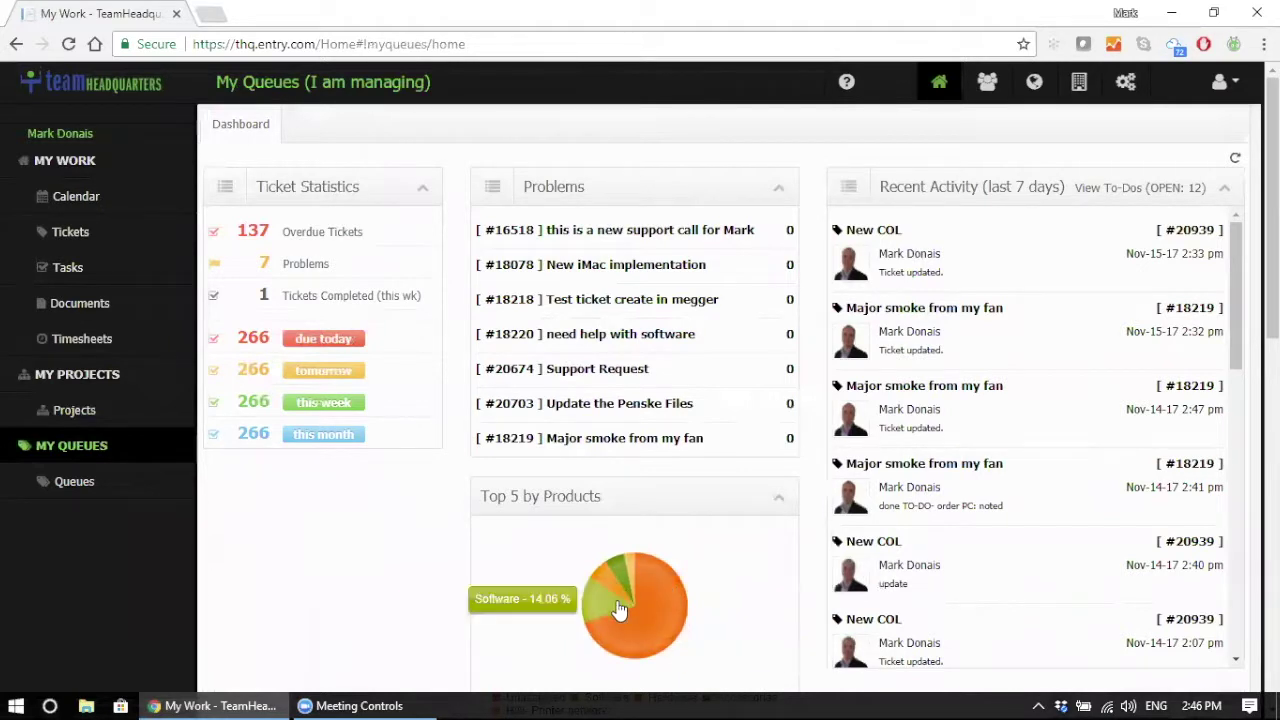
Open the Help Desk queue from the open queues list and review its overview statistics and charts
{"action": "left_click", "coordinate": [74, 482]}
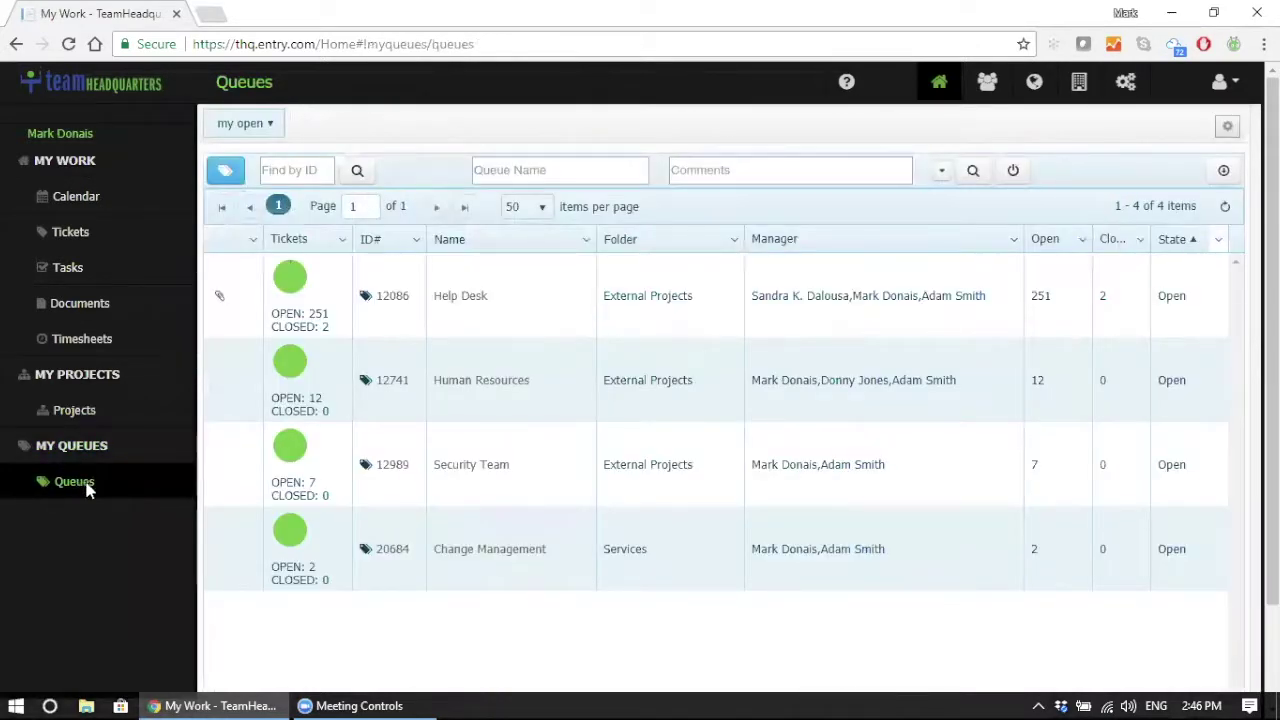
{"action": "left_click", "coordinate": [459, 298]}
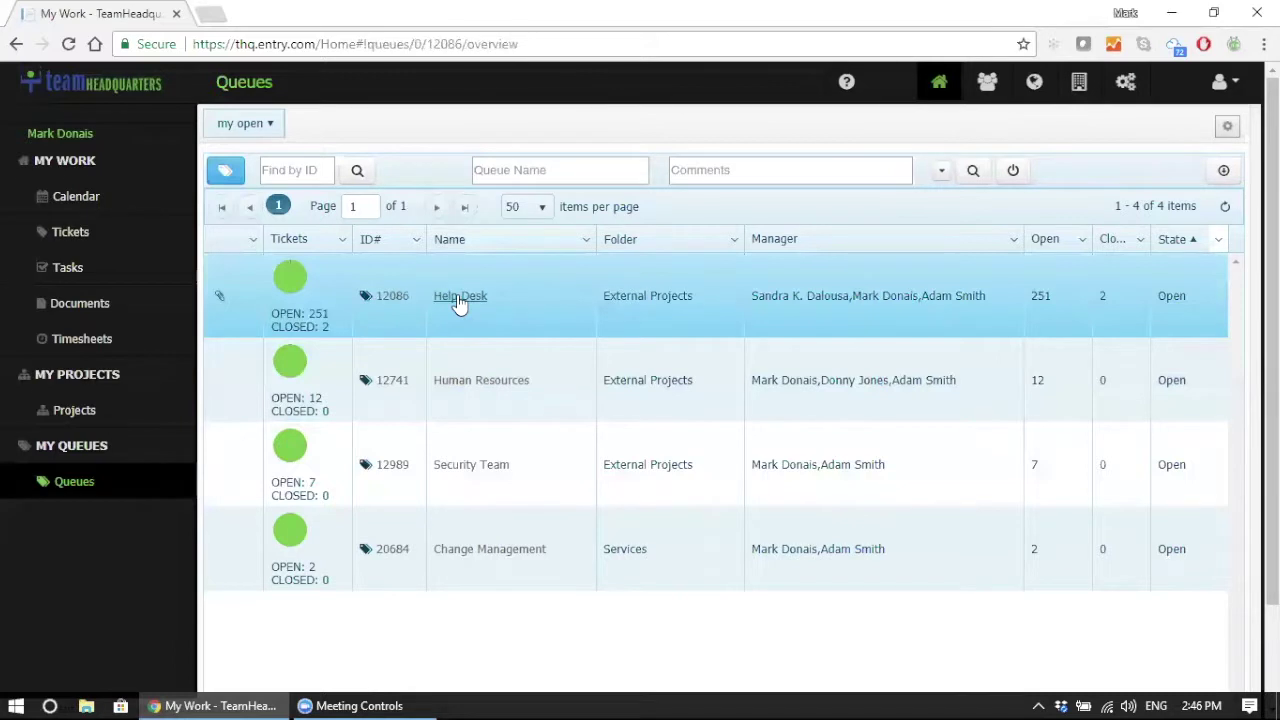
{"action": "scroll", "coordinate": [1011, 275], "scroll_direction": "down", "scroll_amount": 1}
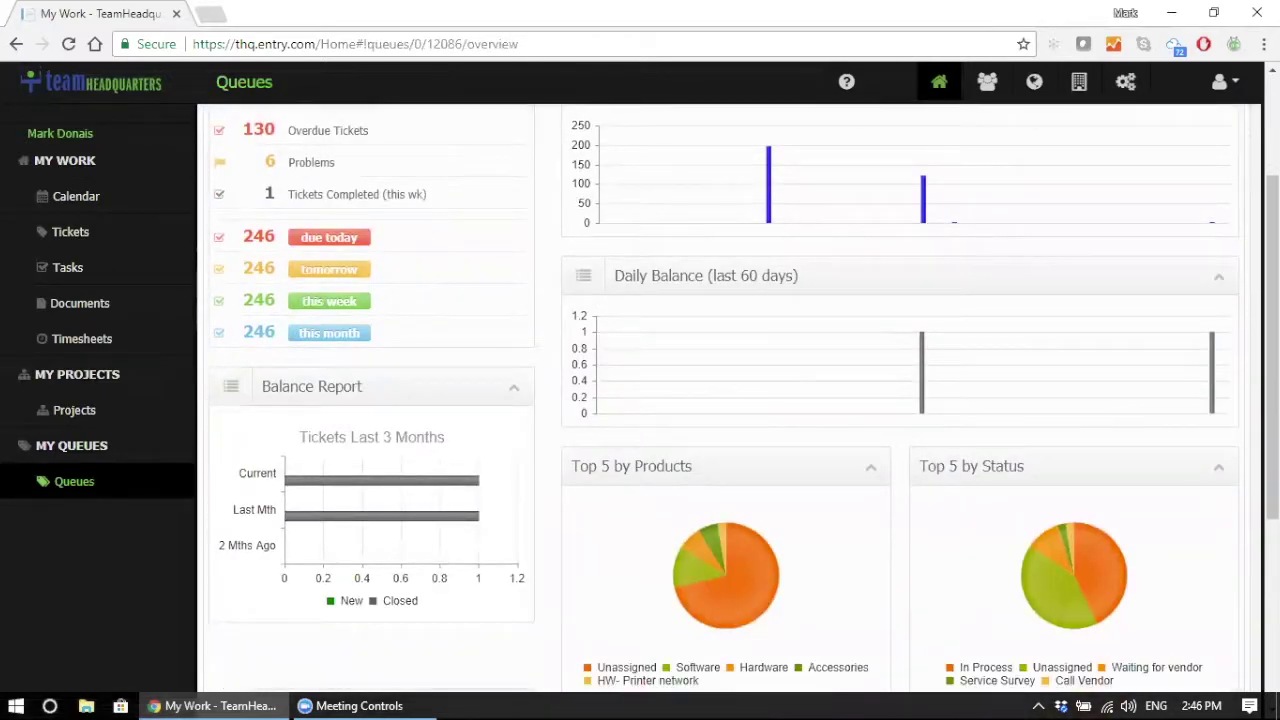
{"action": "scroll", "coordinate": [735, 396], "scroll_direction": "down", "scroll_amount": 4}
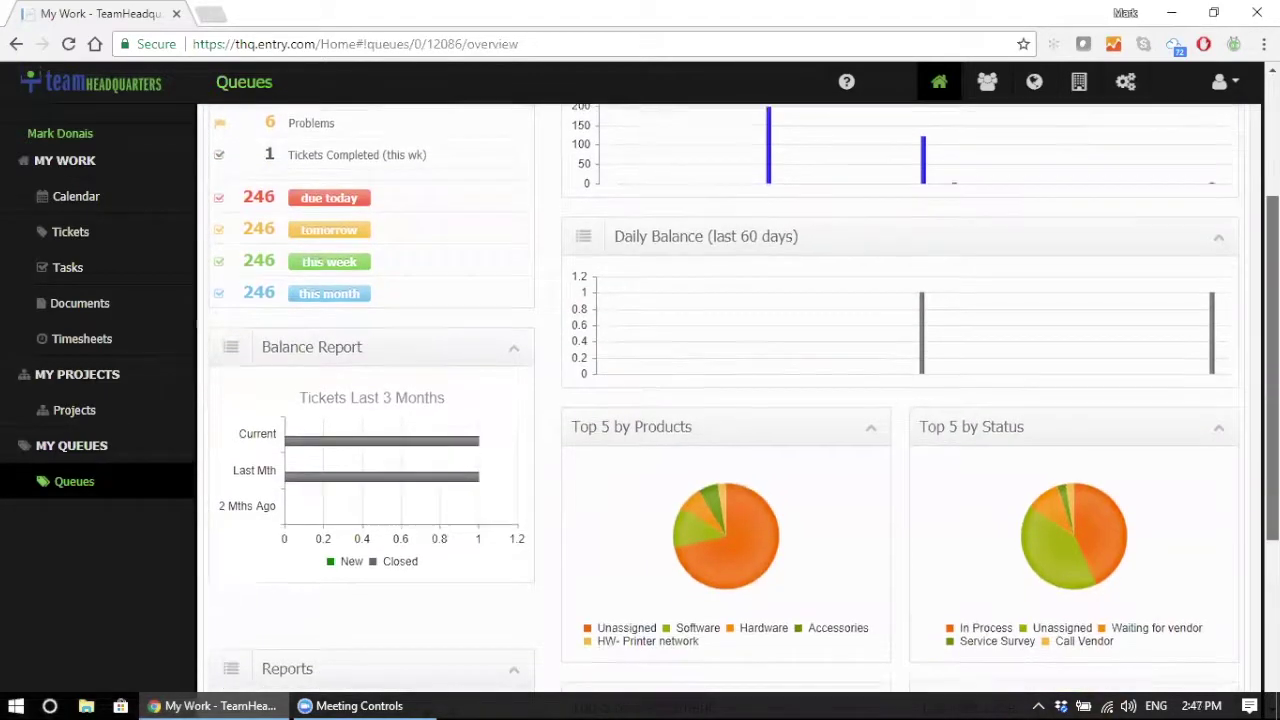
{"action": "scroll", "coordinate": [735, 396], "scroll_direction": "up", "scroll_amount": 5}
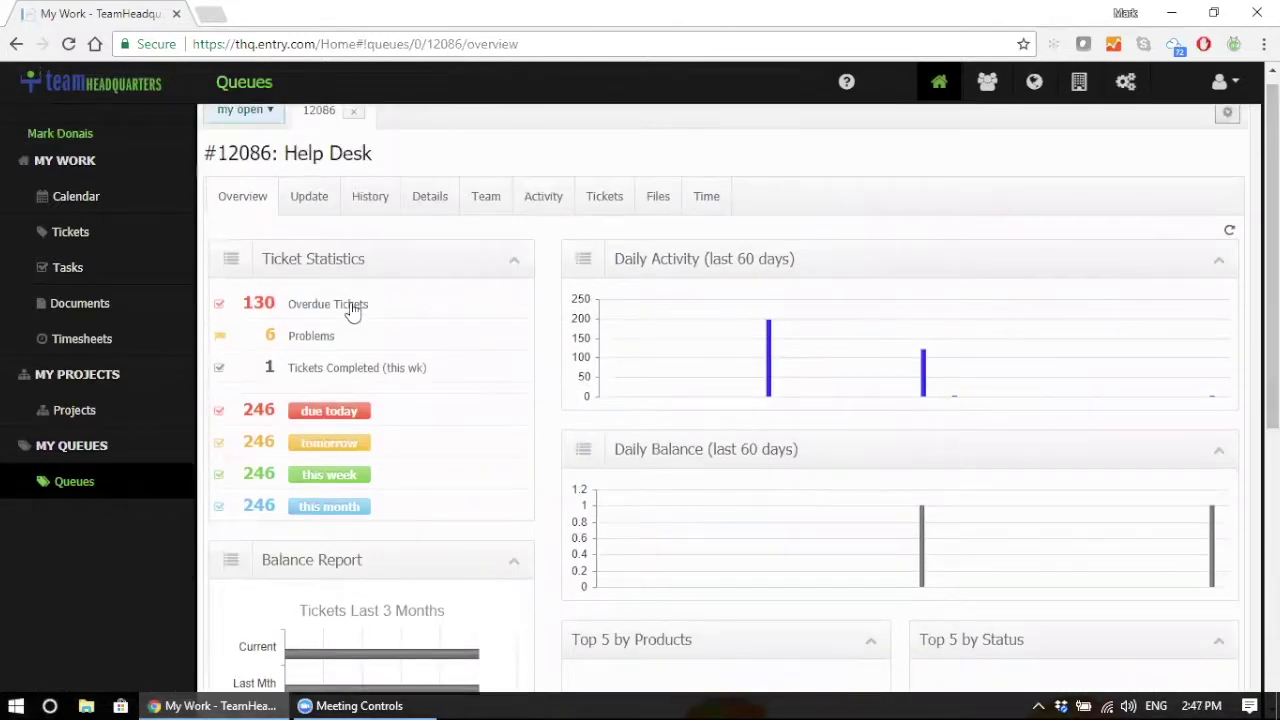
{"action": "left_click", "coordinate": [414, 434]}
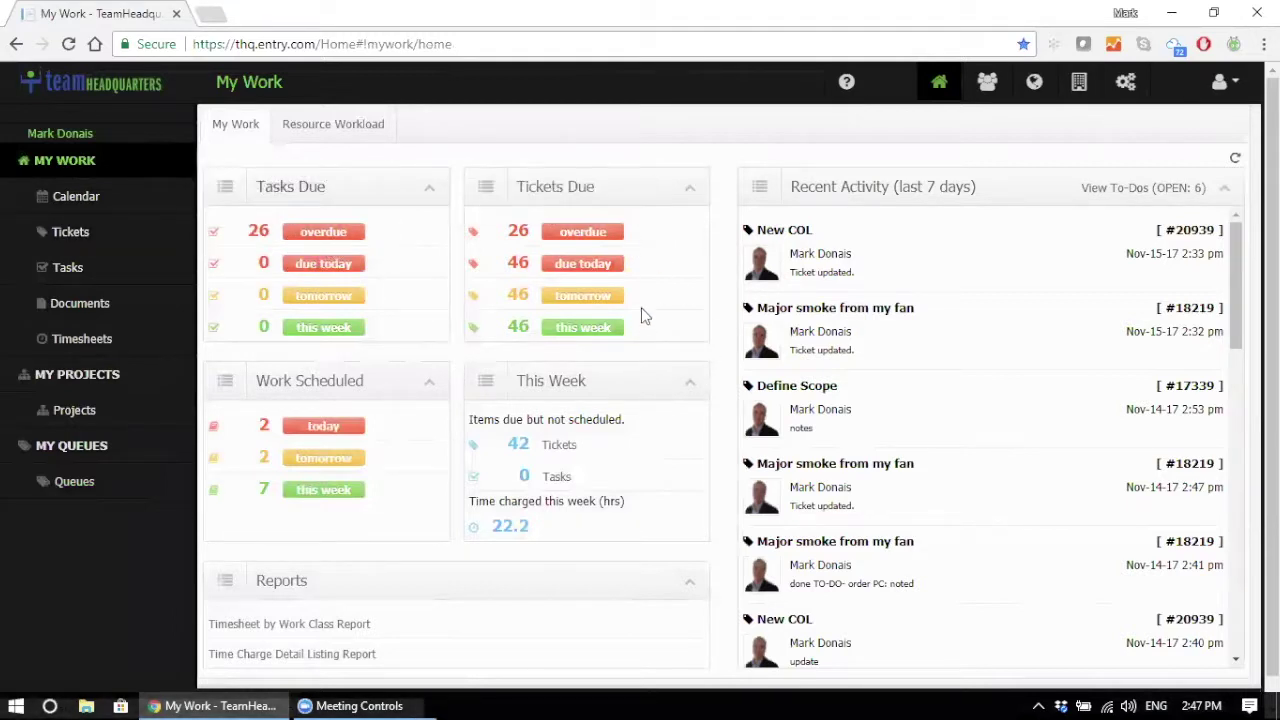
Review the My Work dashboard's due items, scheduled work, weekly summary and recent activity
{"action": "left_click", "coordinate": [1151, 199]}
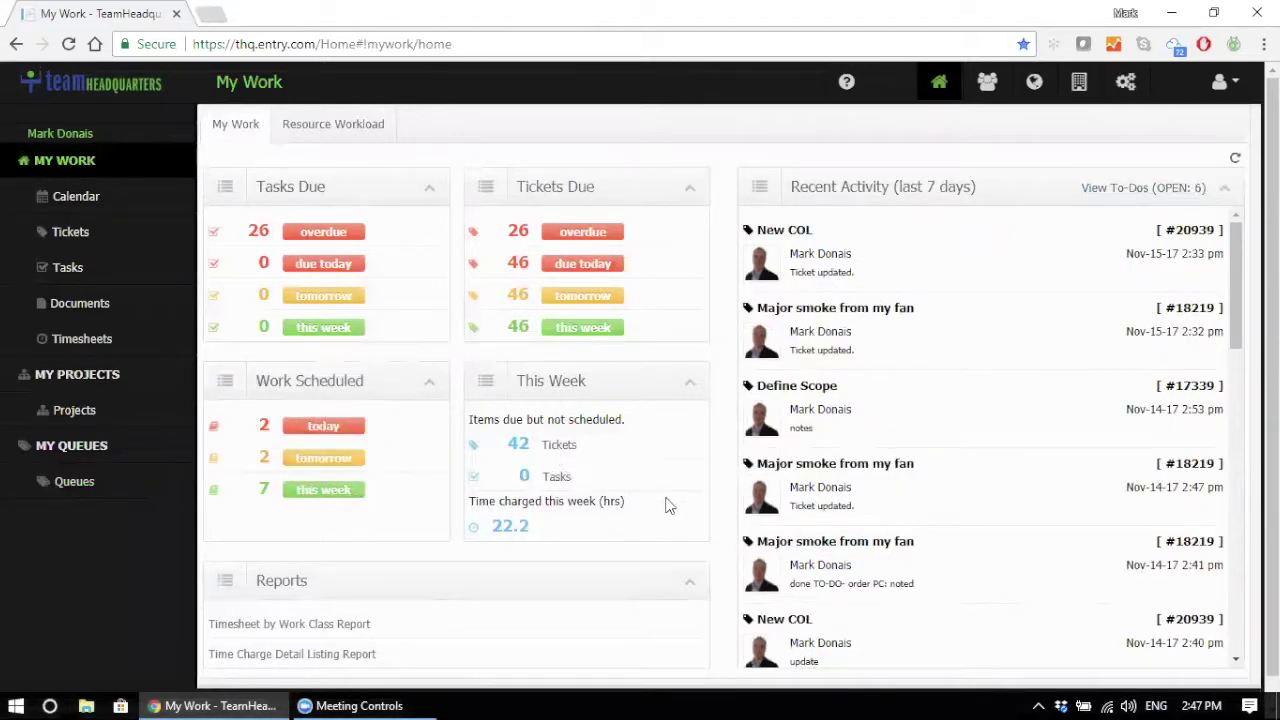
{"action": "scroll", "coordinate": [666, 514], "scroll_direction": "down", "scroll_amount": 1}
{"action": "scroll", "coordinate": [666, 514], "scroll_direction": "up", "scroll_amount": 1}
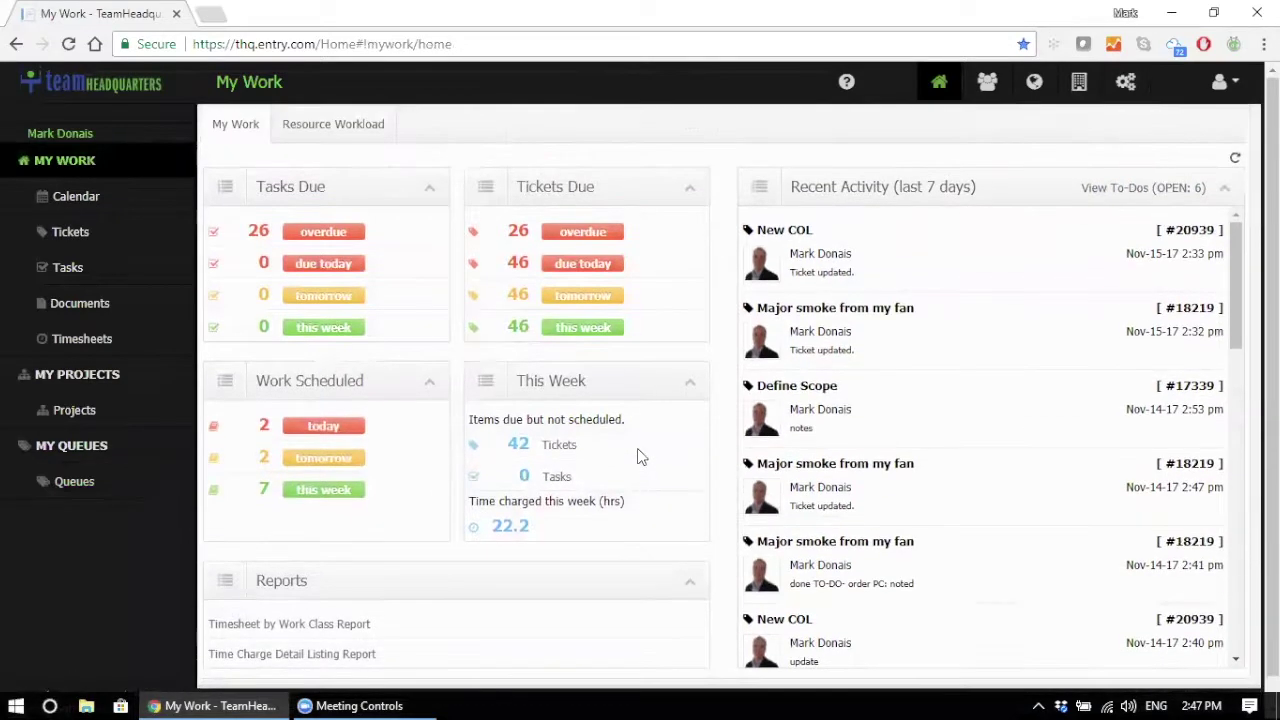
Go through the personal work pages: the calendar, tickets, tasks, documents and timesheets
{"action": "left_click", "coordinate": [74, 200]}
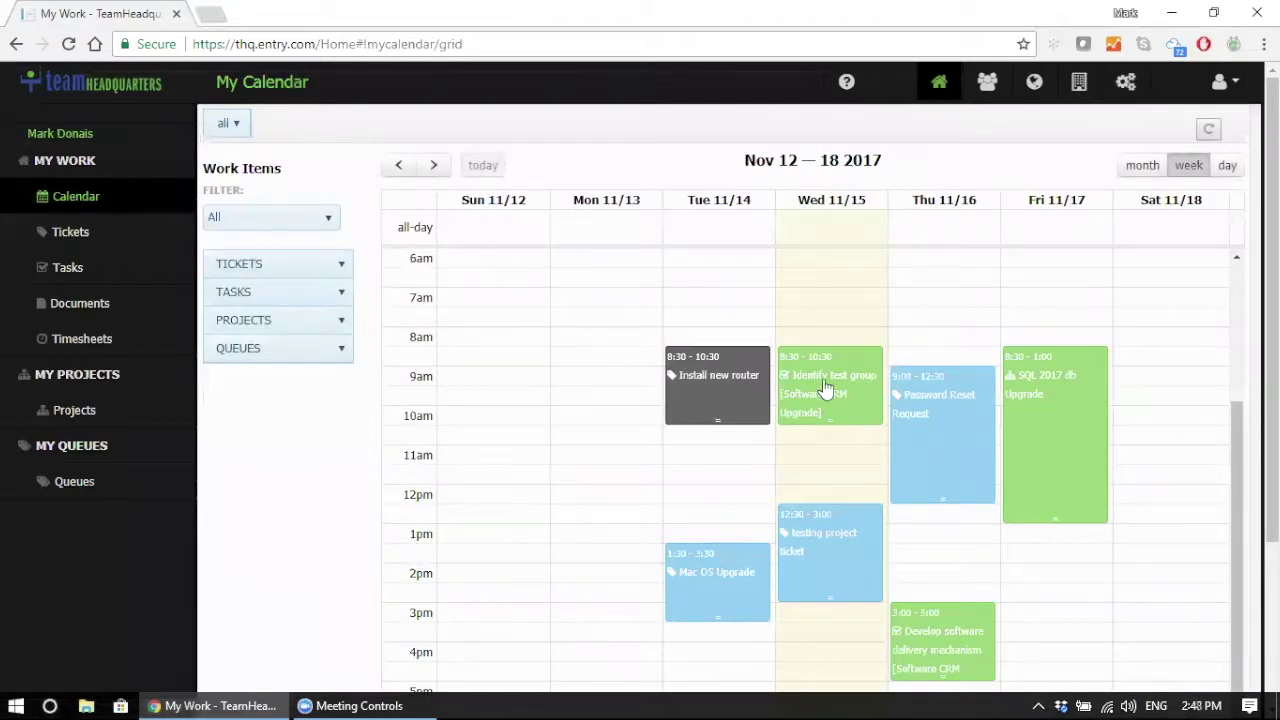
{"action": "left_click", "coordinate": [72, 233]}
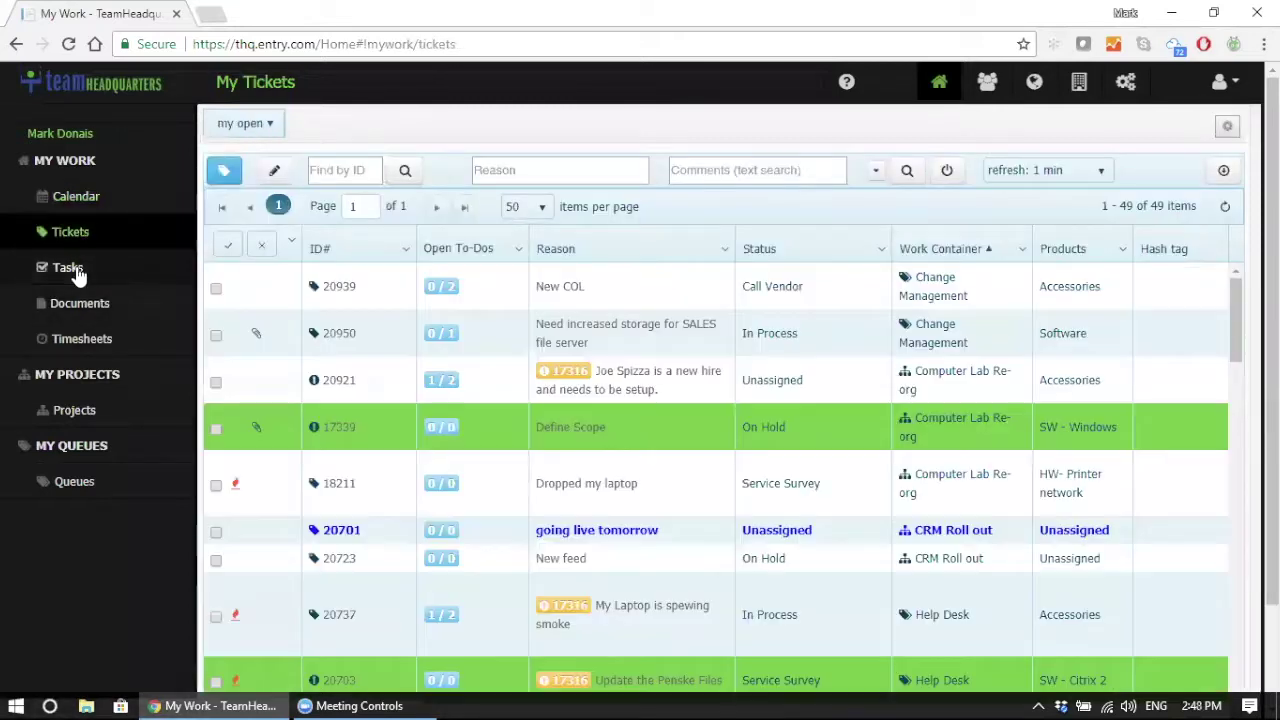
{"action": "left_click", "coordinate": [70, 268]}
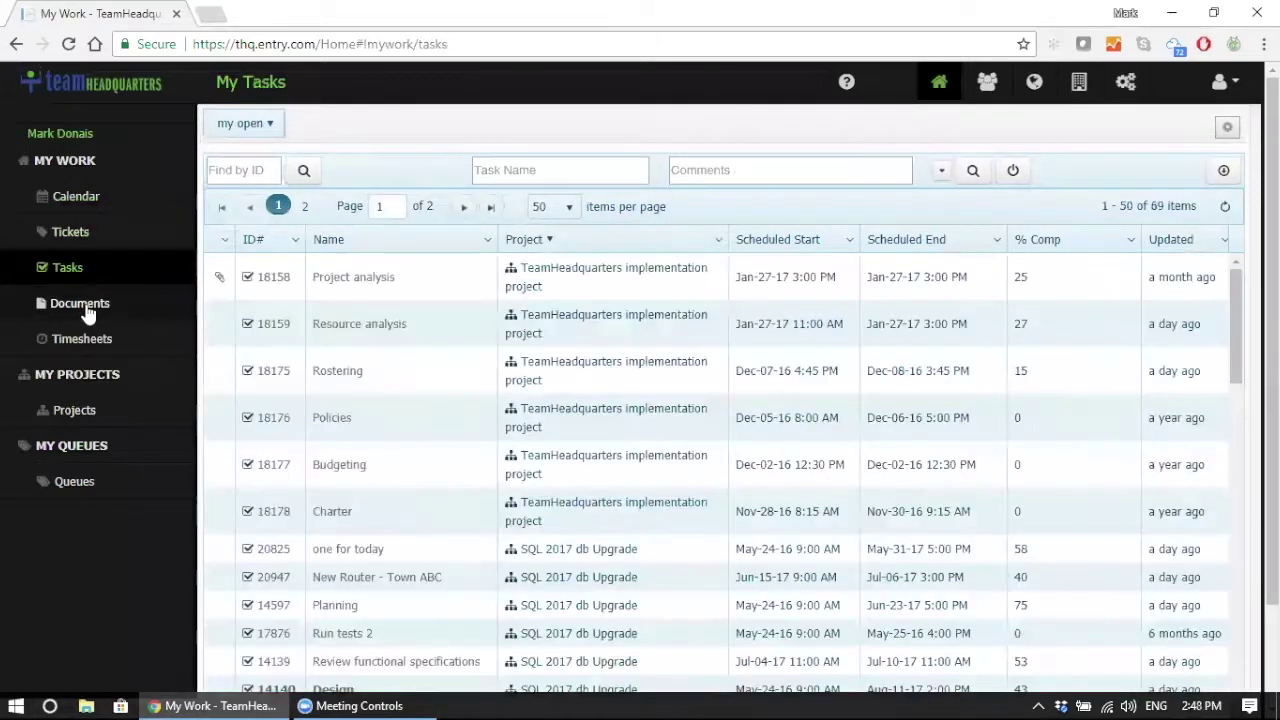
{"action": "left_click", "coordinate": [86, 309]}
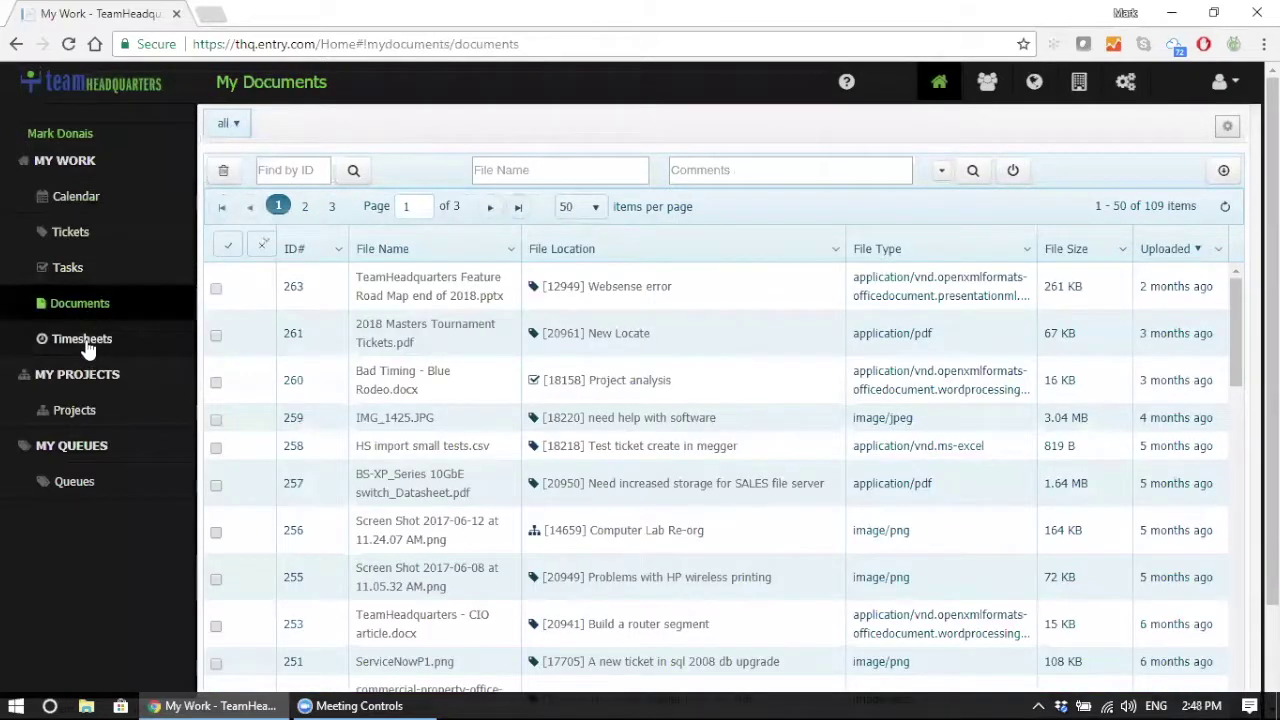
{"action": "left_click", "coordinate": [88, 342]}
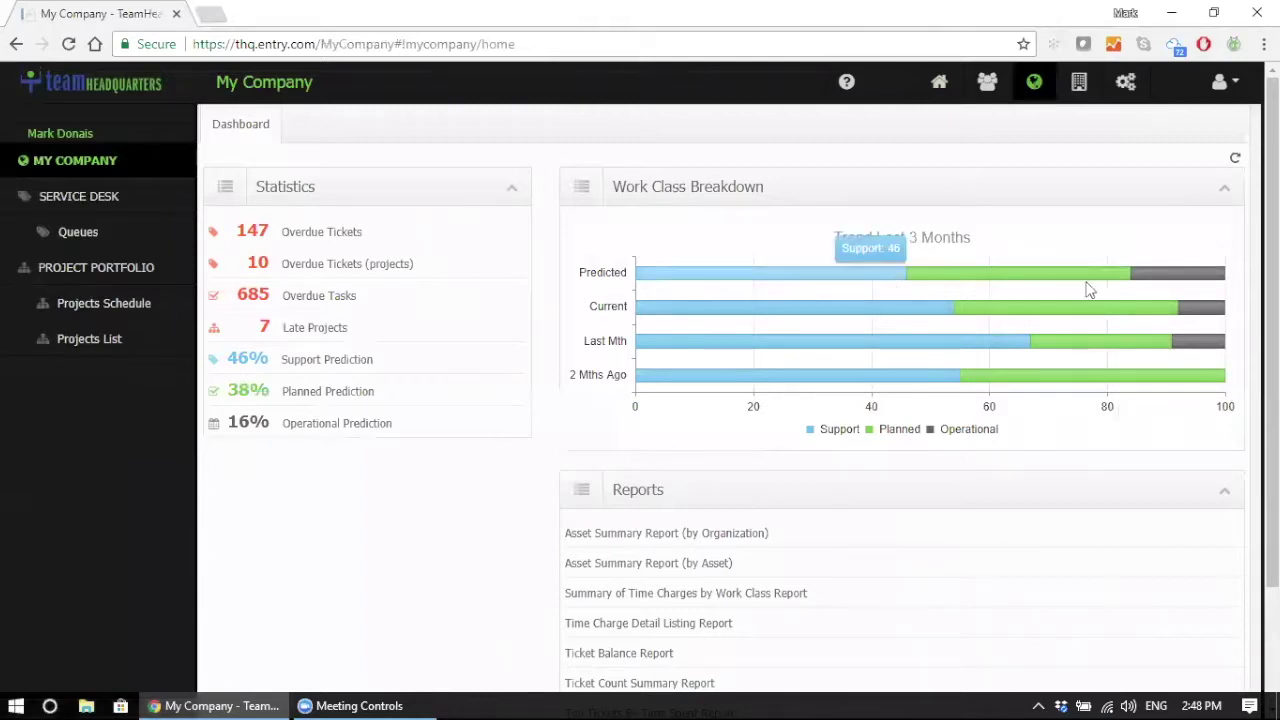
Review the available reports and the work class breakdown on the My Company dashboard
{"action": "scroll", "coordinate": [1080, 415], "scroll_direction": "down", "scroll_amount": 2}
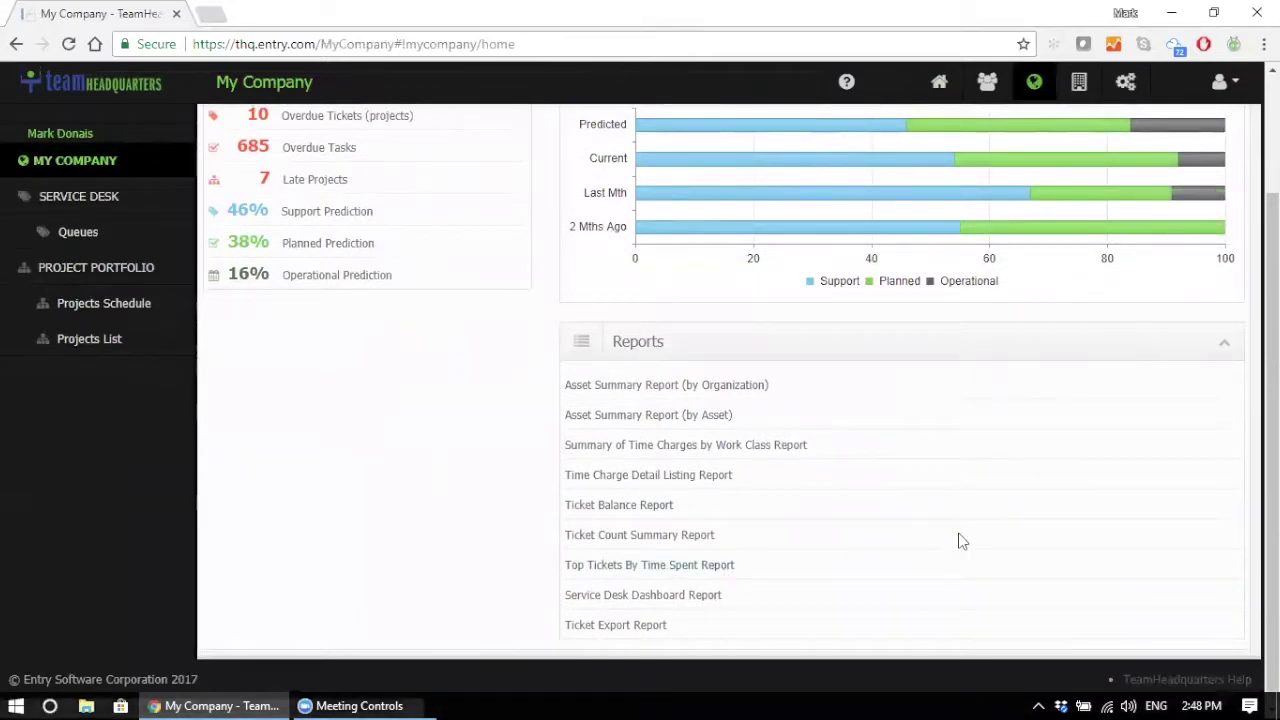
{"action": "scroll", "coordinate": [965, 535], "scroll_direction": "up", "scroll_amount": 2}
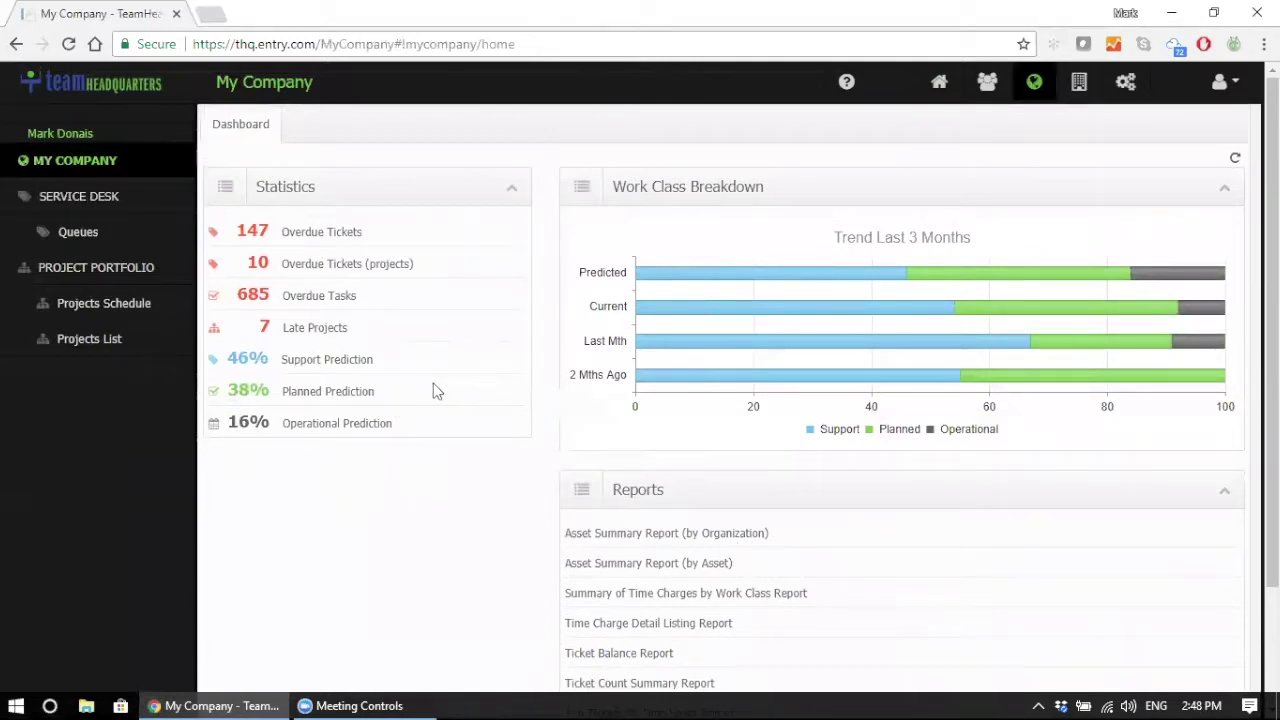
Review the company's Service Desk dashboard and view its list of open queues
{"action": "left_click", "coordinate": [89, 200]}
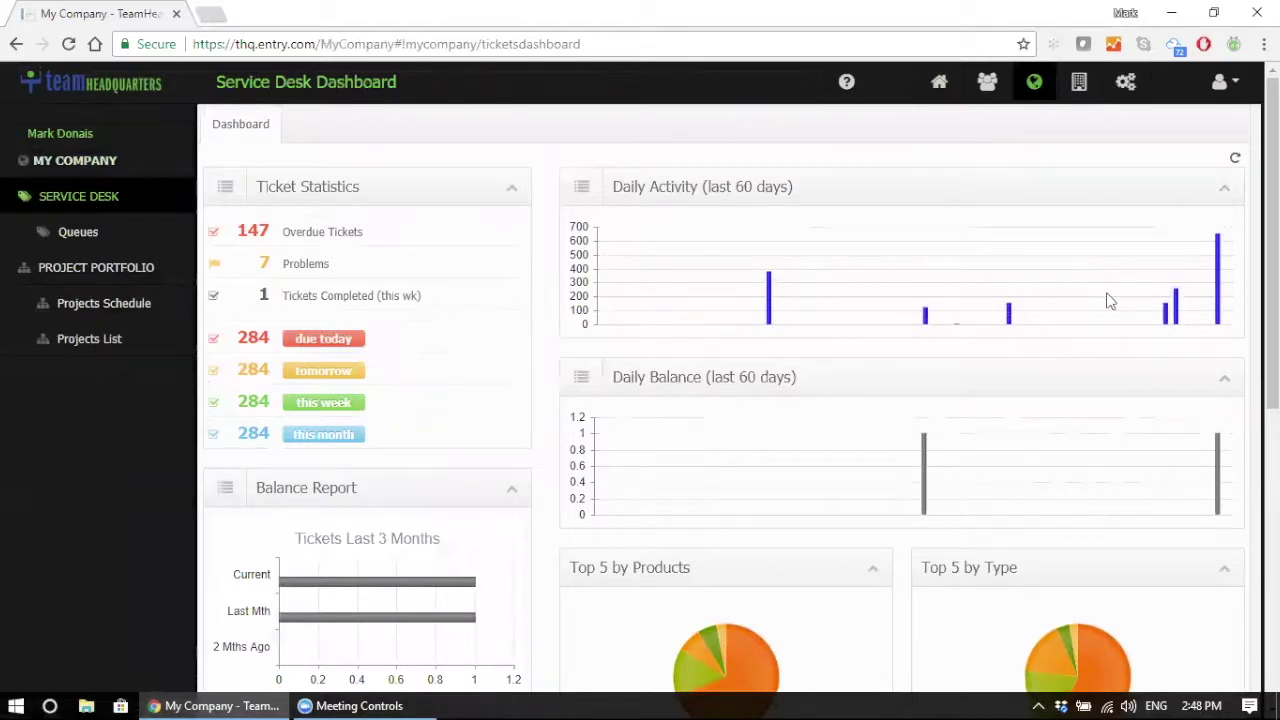
{"action": "scroll", "coordinate": [940, 336], "scroll_direction": "down", "scroll_amount": 2}
{"action": "scroll", "coordinate": [606, 296], "scroll_direction": "up", "scroll_amount": 1}
{"action": "scroll", "coordinate": [606, 296], "scroll_direction": "up", "scroll_amount": 1}
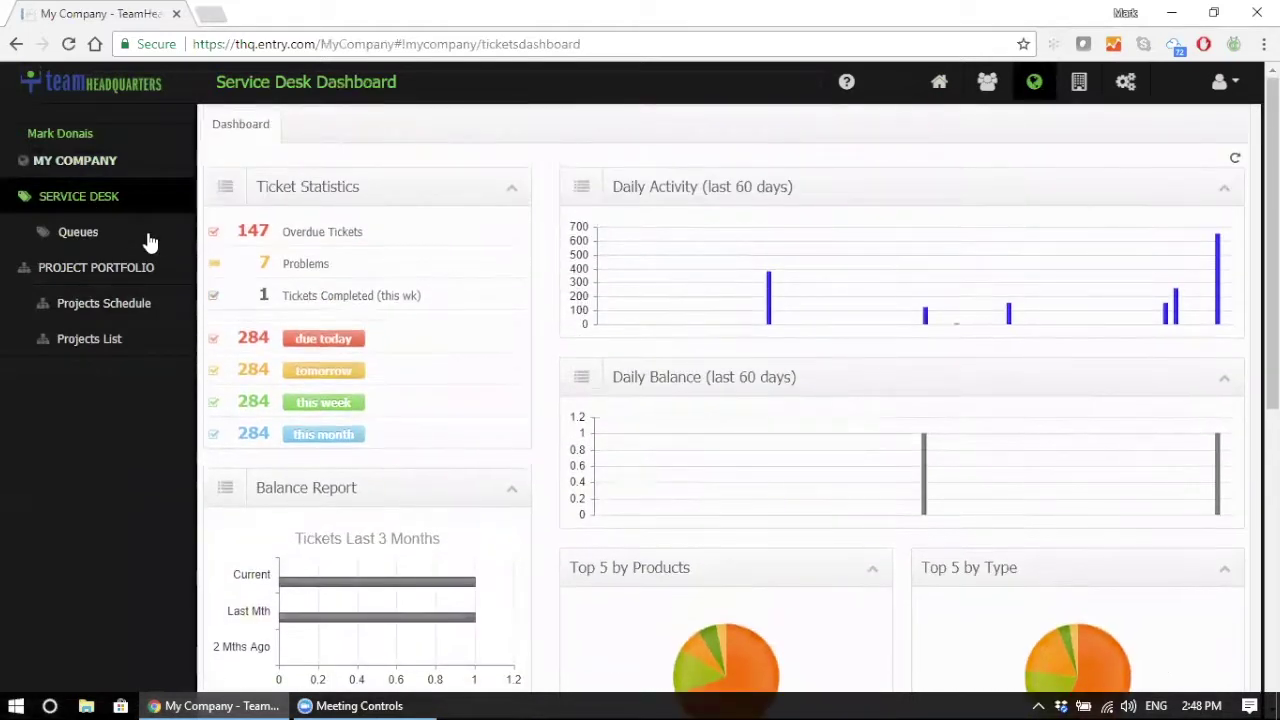
{"action": "left_click", "coordinate": [78, 231]}
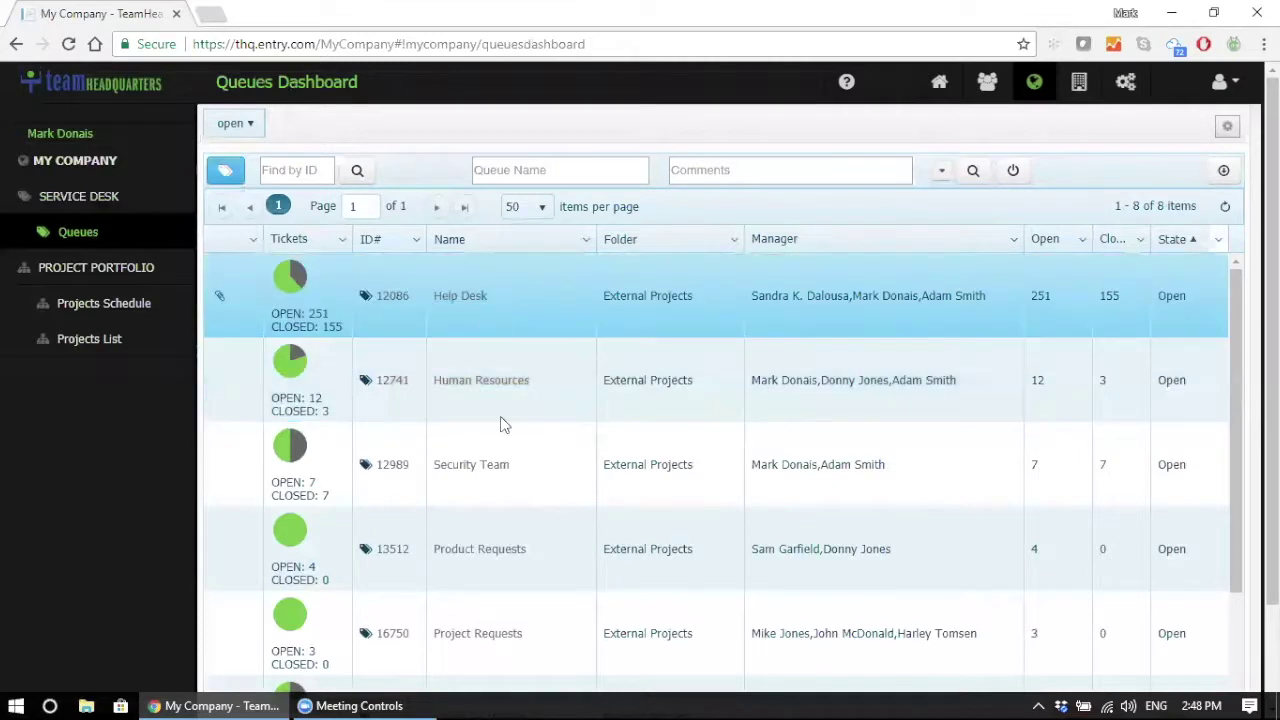
Examine the Project Portfolio dashboard's task and ticket statistics, progress, balance chart and available reports
{"action": "left_click", "coordinate": [128, 270]}
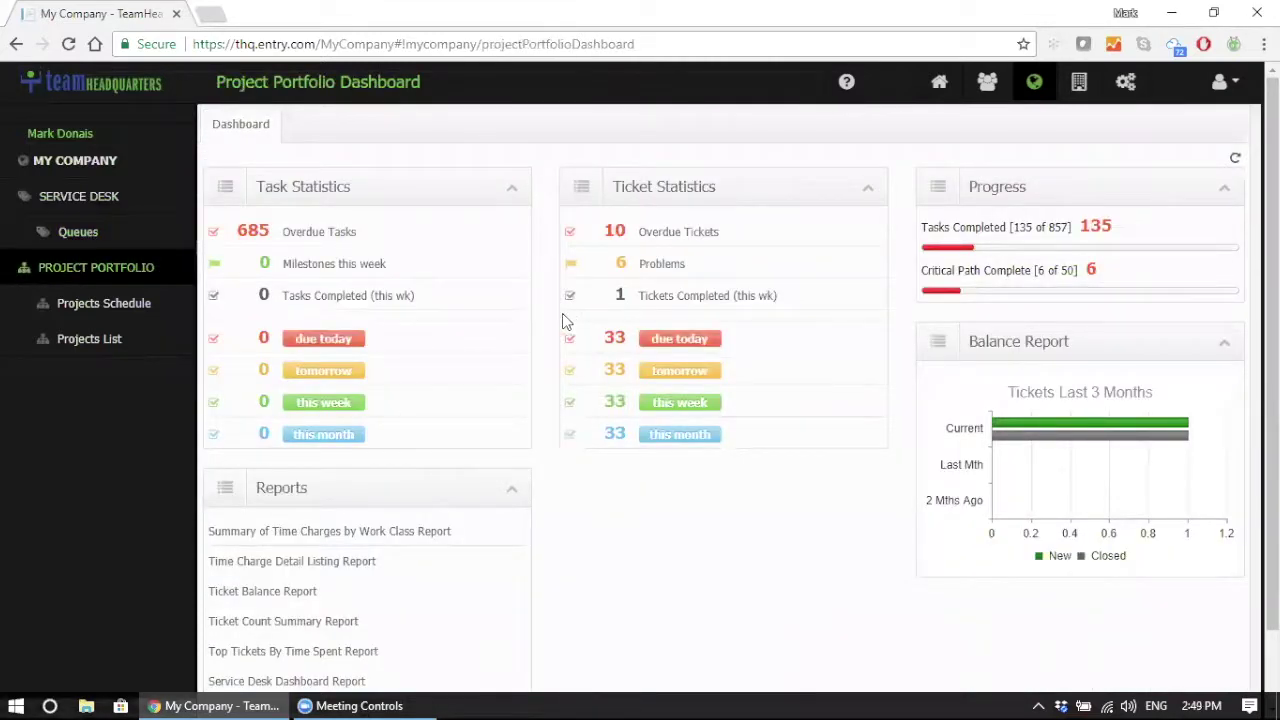
{"action": "scroll", "coordinate": [547, 372], "scroll_direction": "down", "scroll_amount": 1}
{"action": "scroll", "coordinate": [547, 372], "scroll_direction": "up", "scroll_amount": 1}
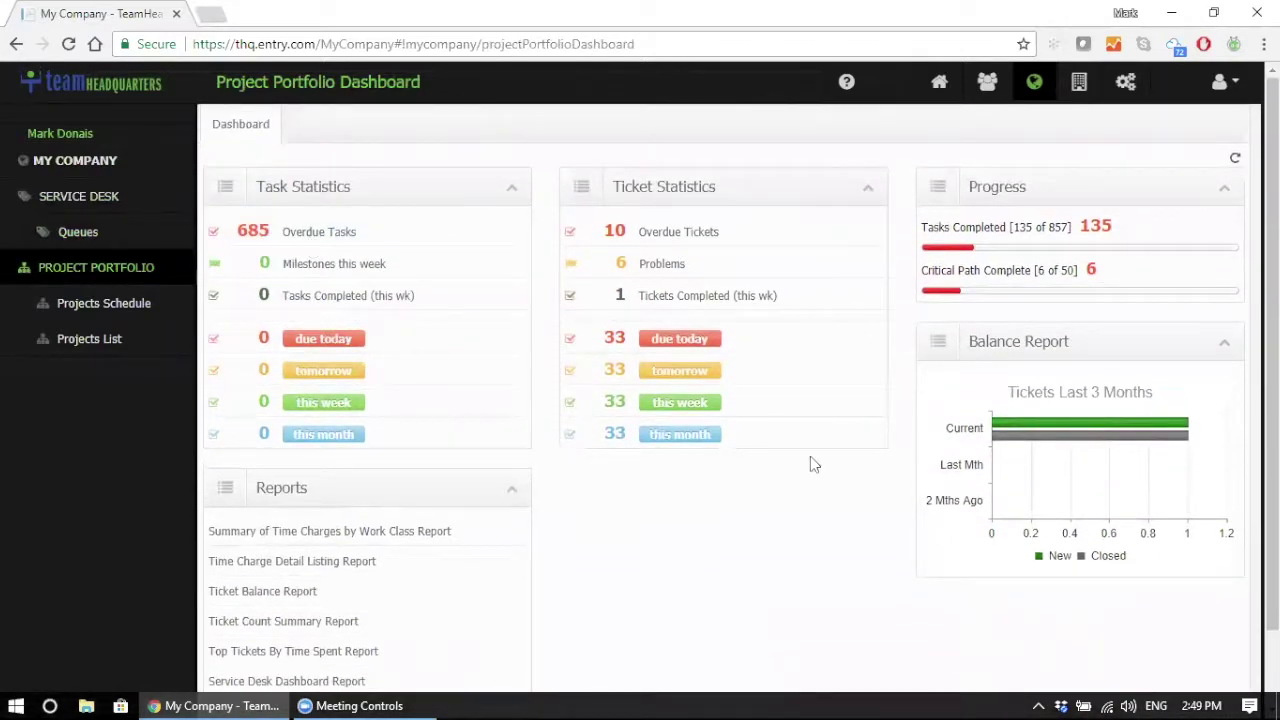
{"action": "scroll", "coordinate": [760, 538], "scroll_direction": "down", "scroll_amount": 2}
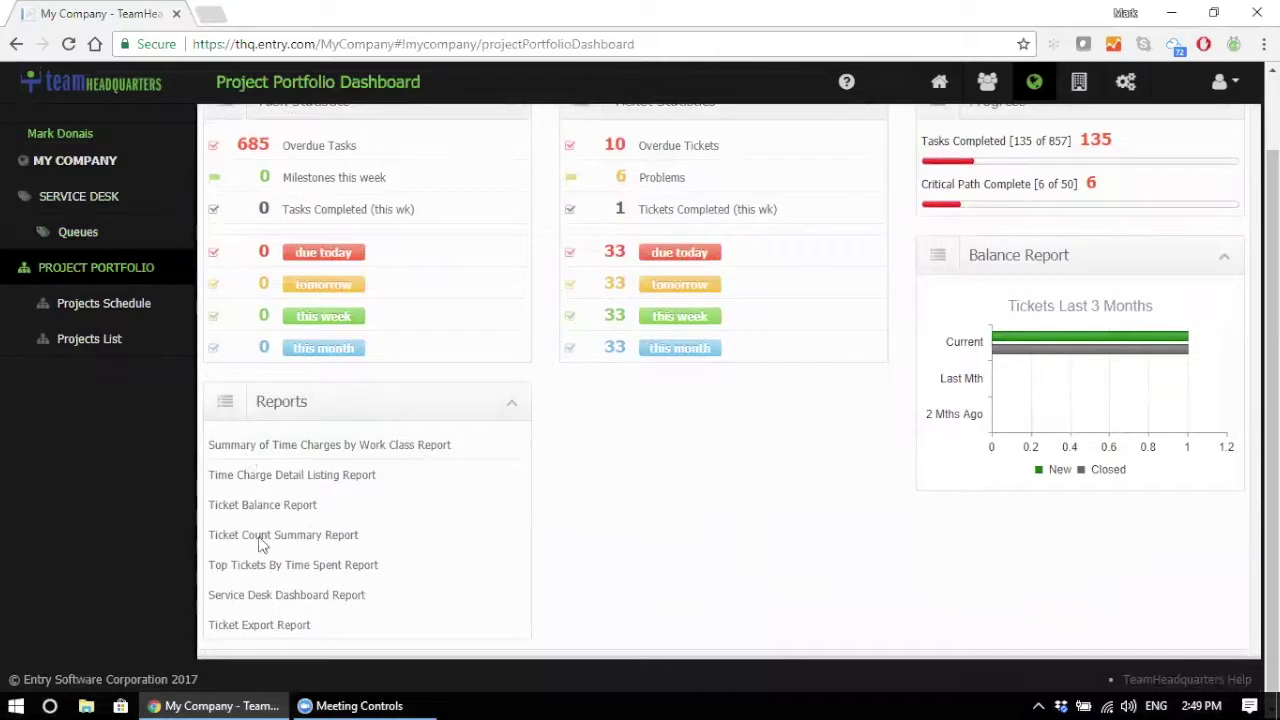
Examine the company-wide projects schedule timeline and open the projects list
{"action": "left_click", "coordinate": [129, 304]}
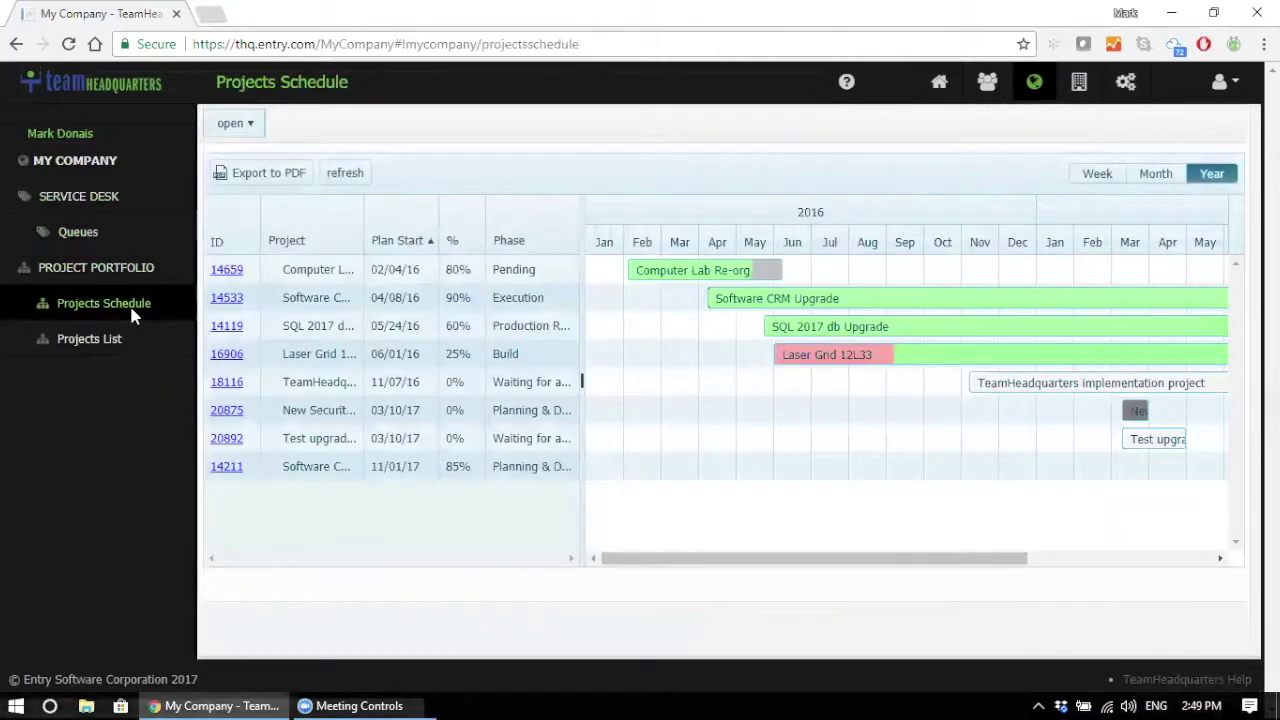
{"action": "mouse_move", "coordinate": [771, 560]}
{"action": "left_mouse_down"}
{"action": "mouse_move", "coordinate": [912, 561]}
{"action": "mouse_move", "coordinate": [780, 575]}
{"action": "left_mouse_up"}
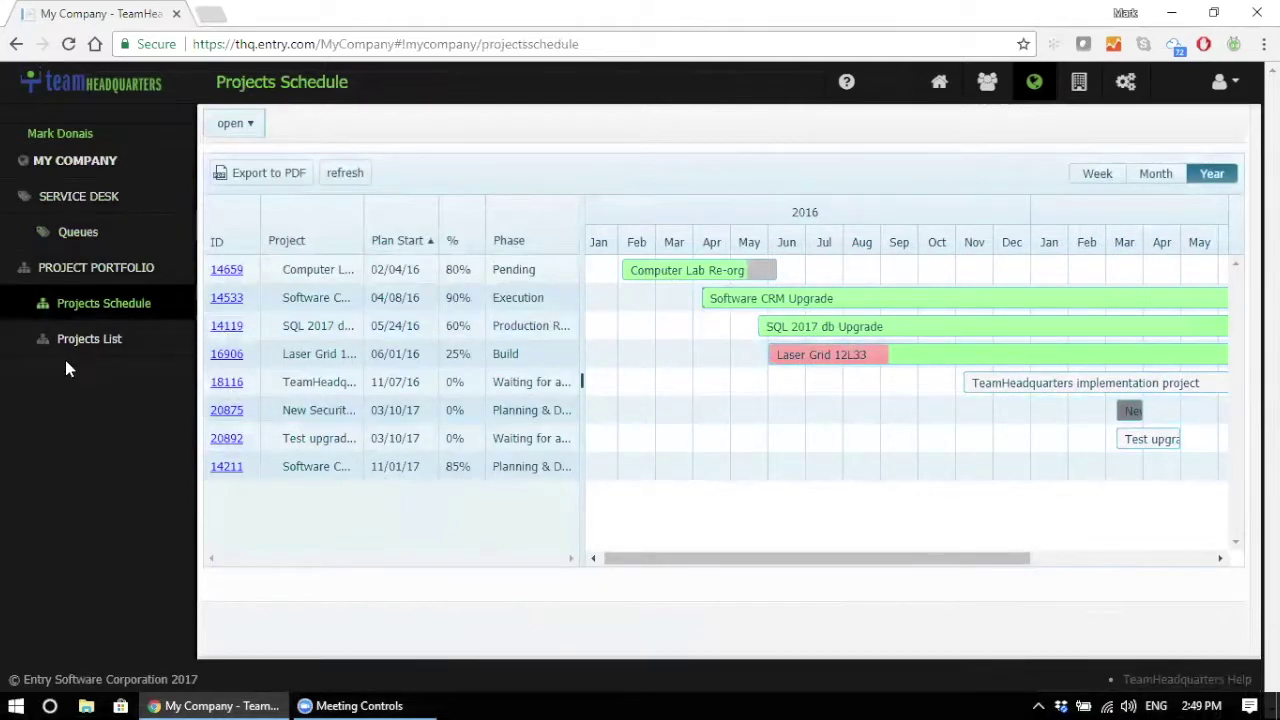
{"action": "left_click", "coordinate": [88, 340]}
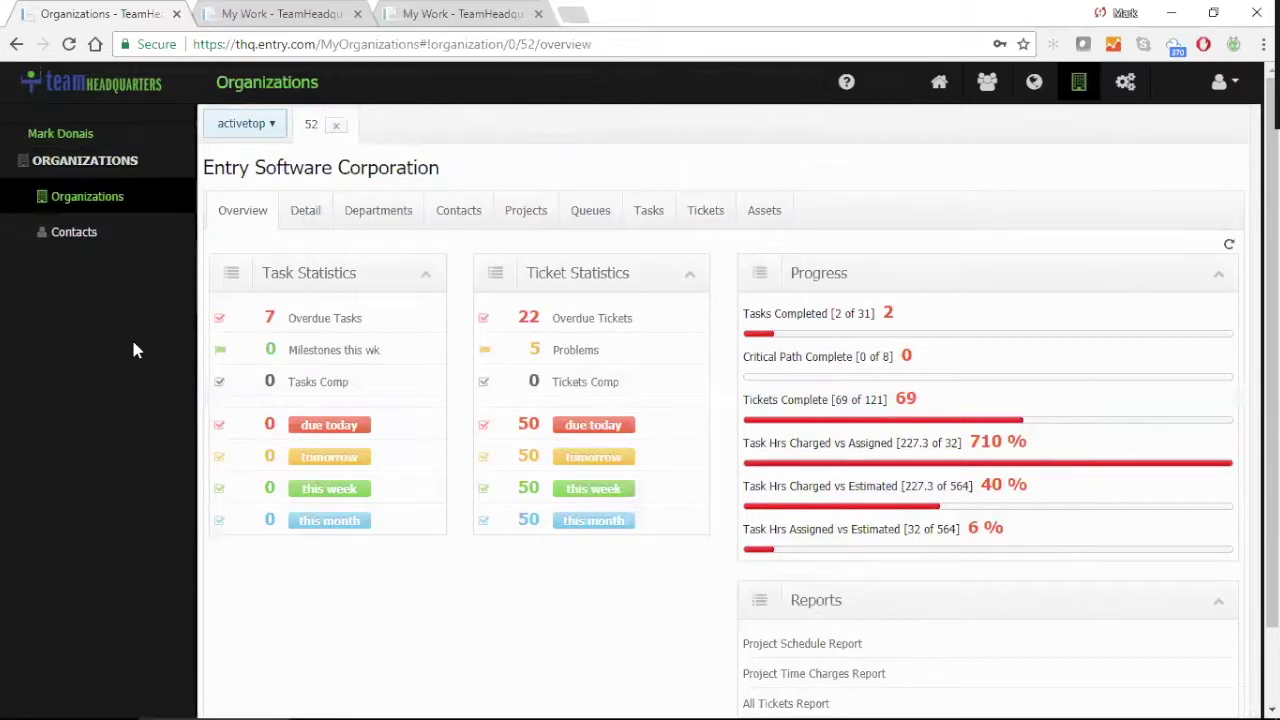
View the tickets, tasks and open projects belonging to the Entry Software Corporation organization
{"action": "left_click", "coordinate": [692, 225]}
{"action": "left_click", "coordinate": [659, 222]}
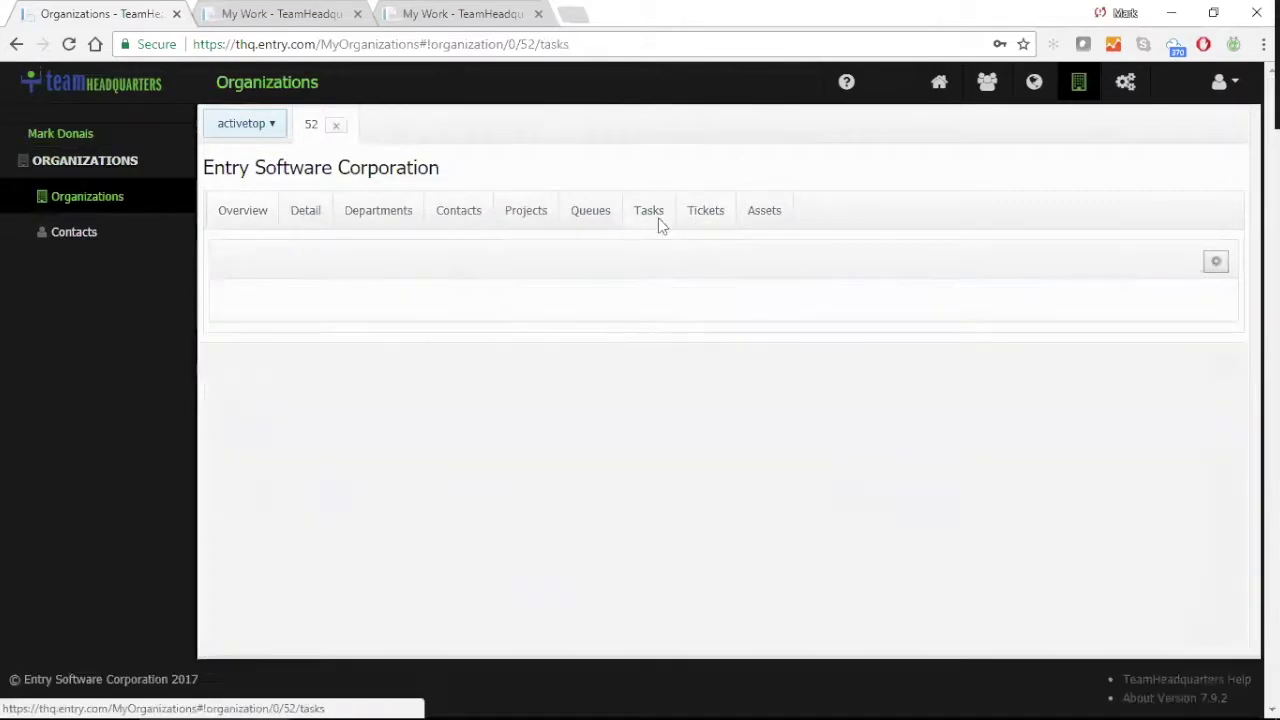
{"action": "left_click", "coordinate": [526, 215]}
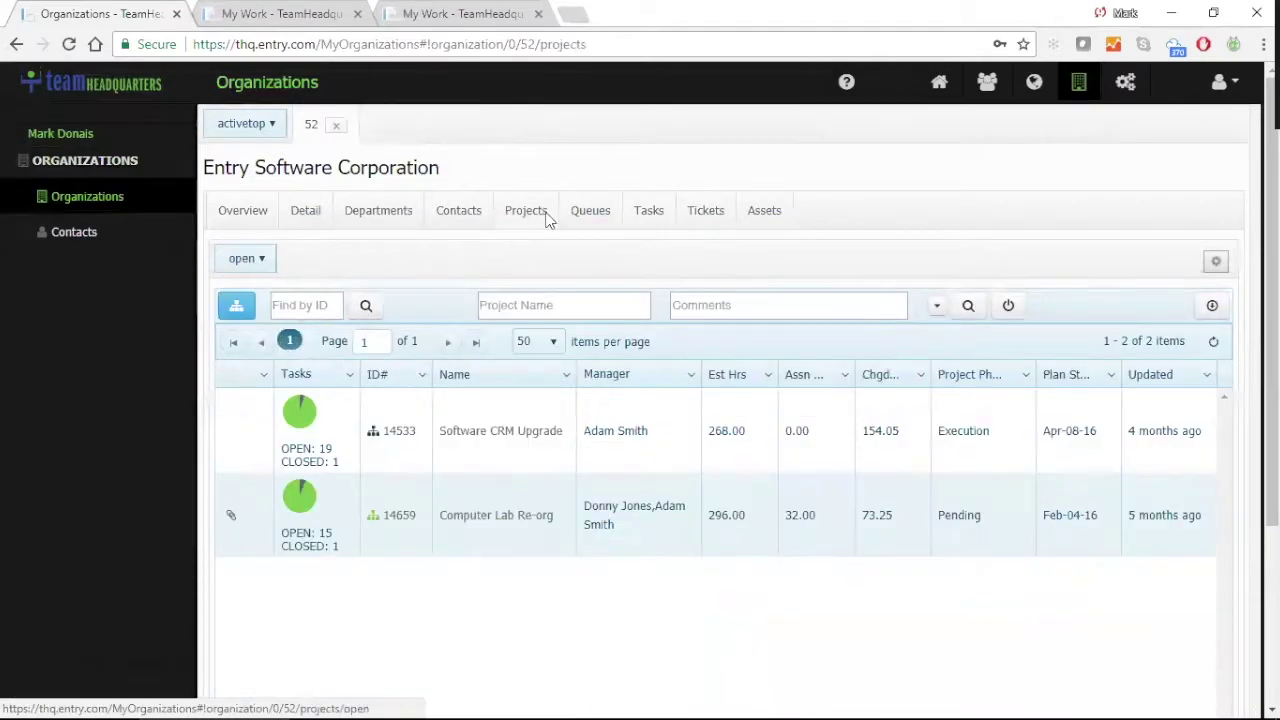
Review the organization's overview statistics and open the Entry Software department's licensed user from the contacts list
{"action": "left_click", "coordinate": [262, 215]}
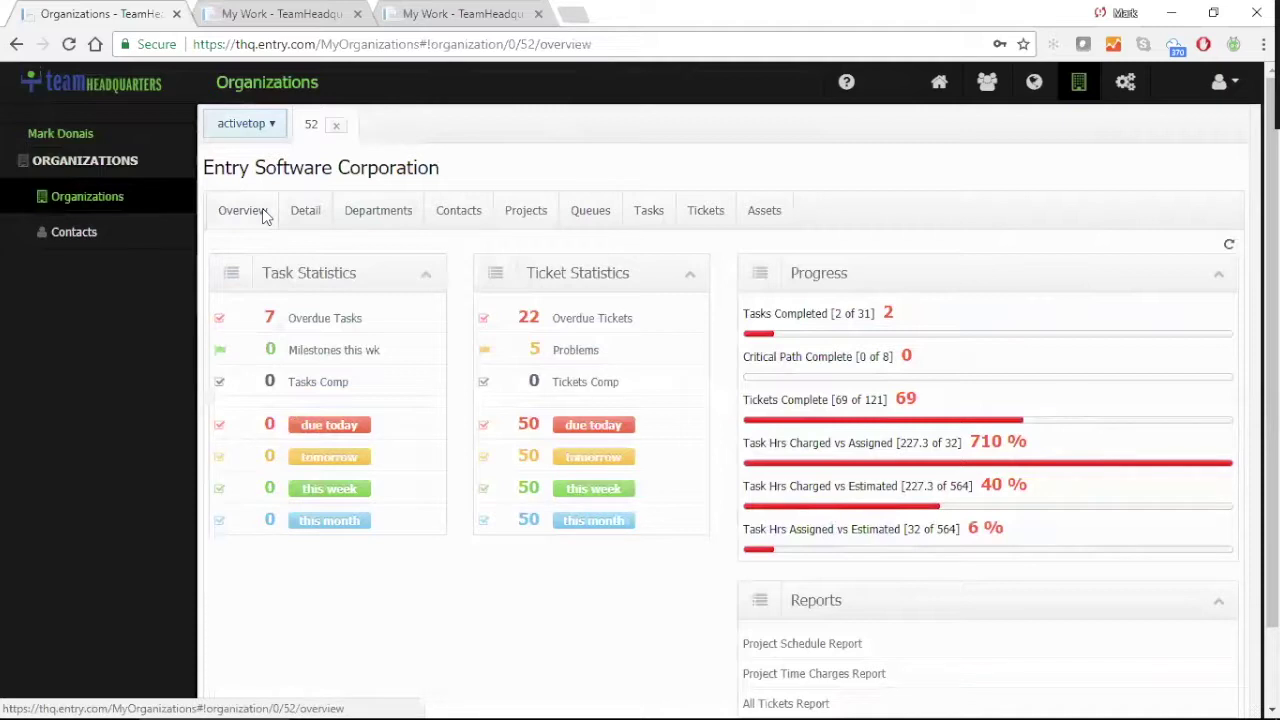
{"action": "left_click", "coordinate": [97, 235]}
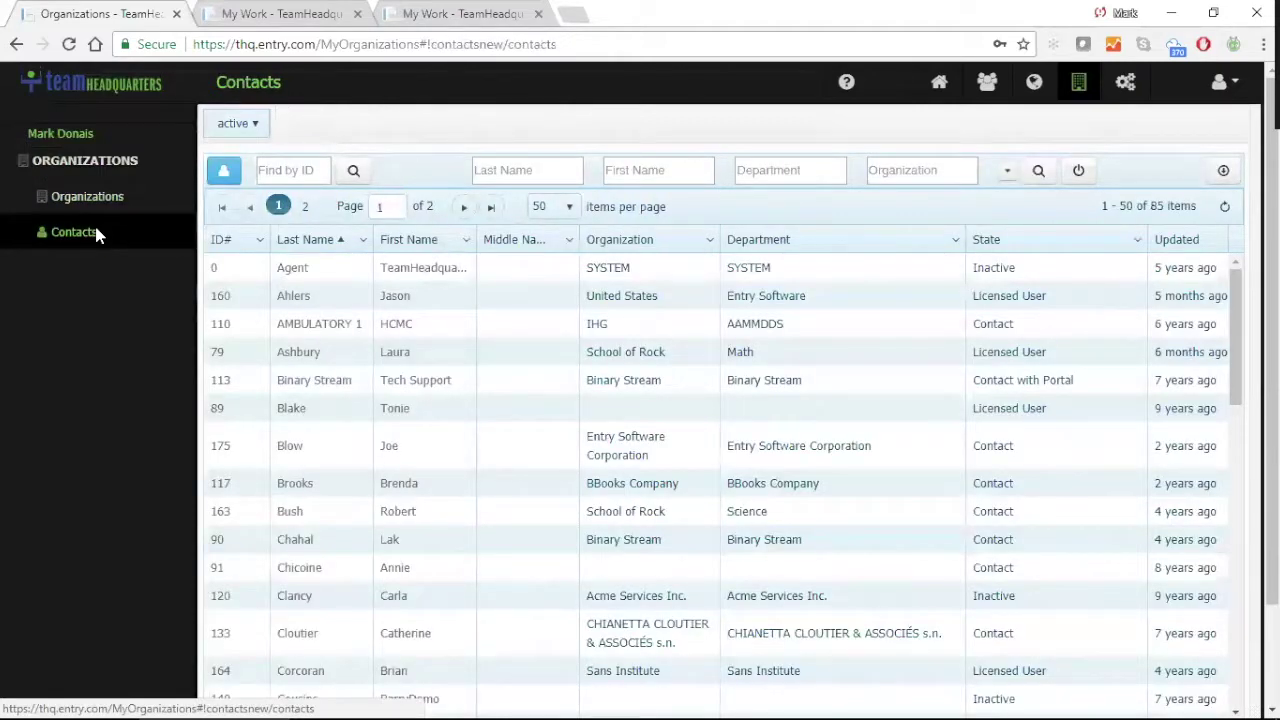
{"action": "left_click", "coordinate": [296, 296]}
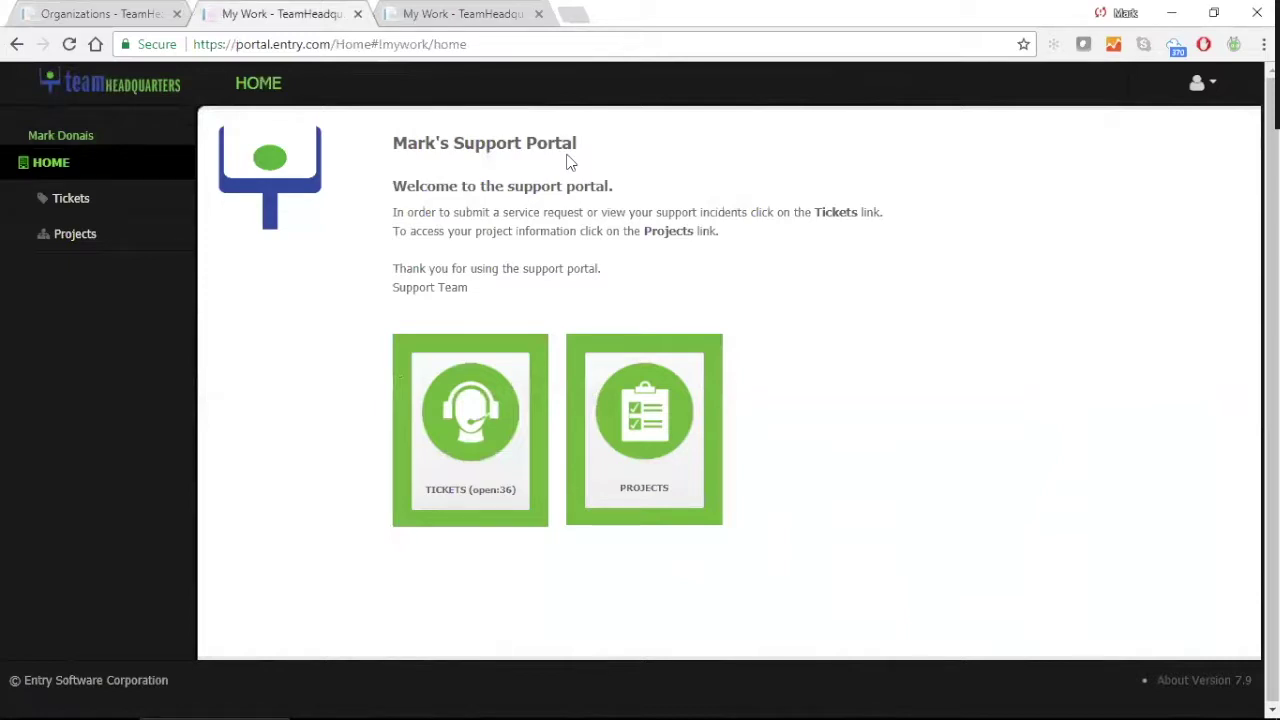
In the support portal, view the blank new ticket form and open the "Onslow: FROM PORTAL" ticket from the open tickets
{"action": "left_click", "coordinate": [503, 398]}
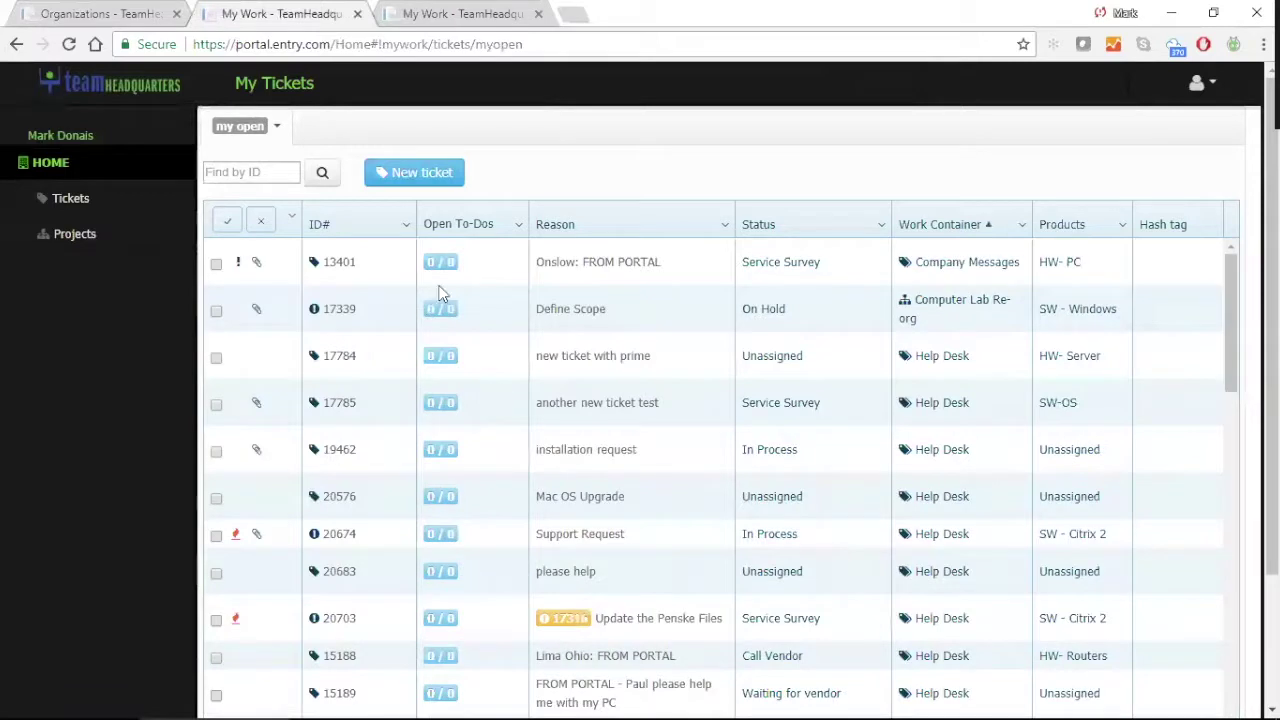
{"action": "left_click", "coordinate": [412, 174]}
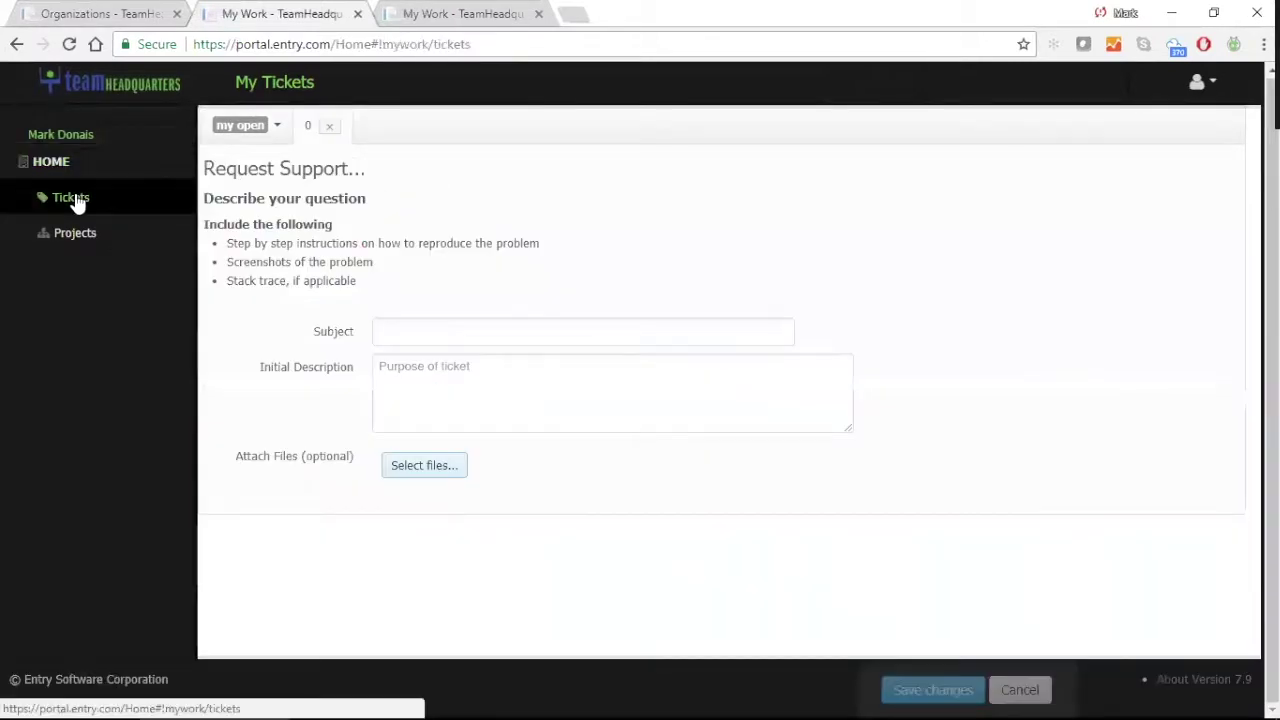
{"action": "left_click", "coordinate": [72, 198]}
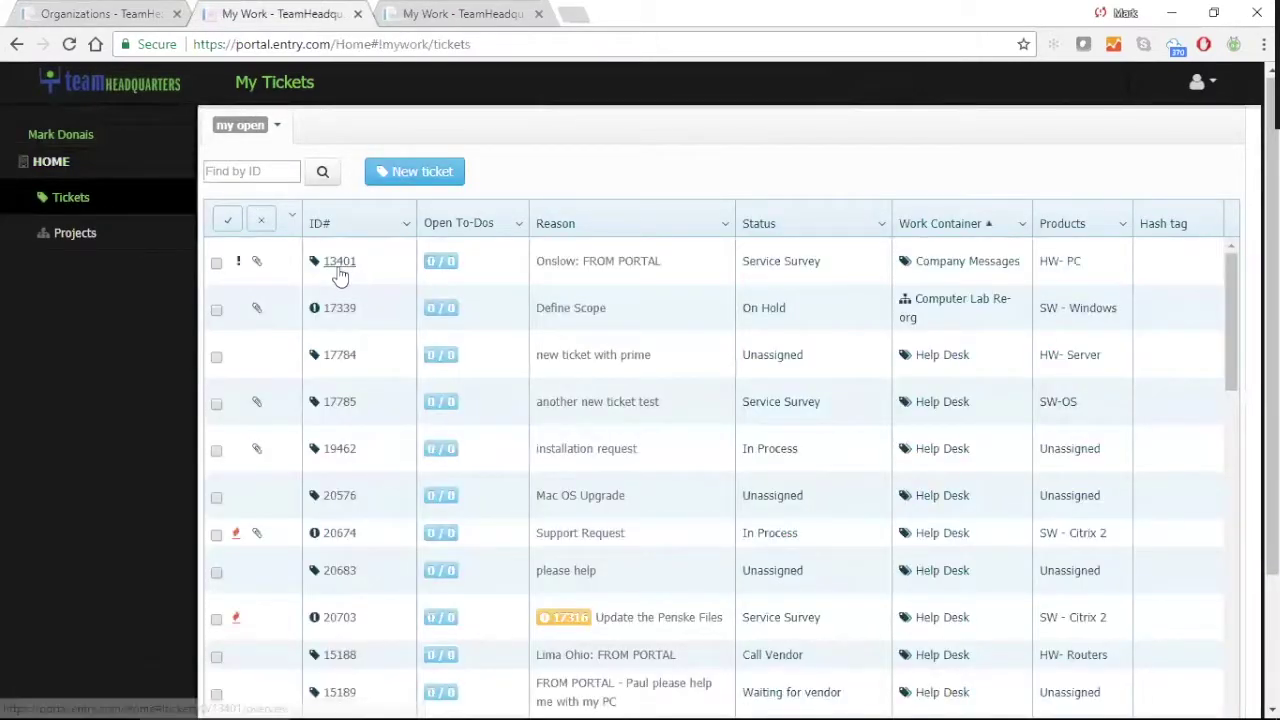
{"action": "left_click", "coordinate": [339, 268]}
Open the Software CRM Upgrade project in the support portal and view its overview and status updates
{"action": "left_click", "coordinate": [84, 230]}
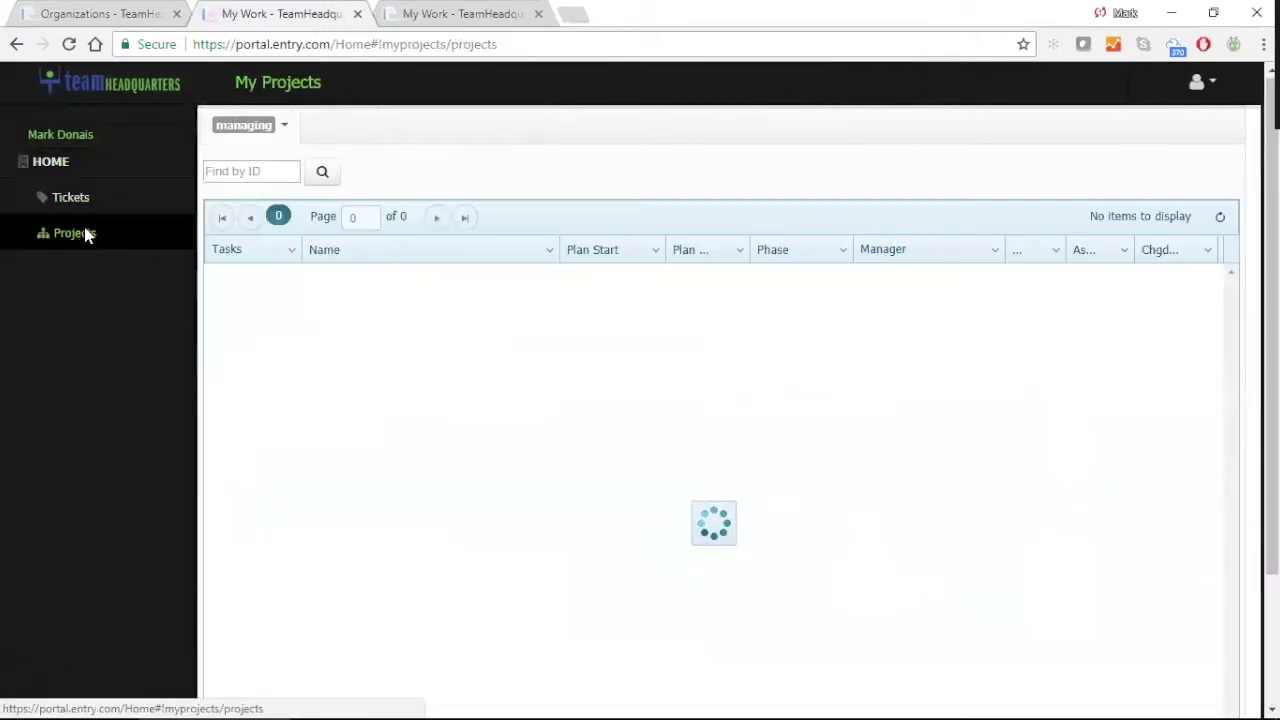
{"action": "left_click", "coordinate": [343, 360]}
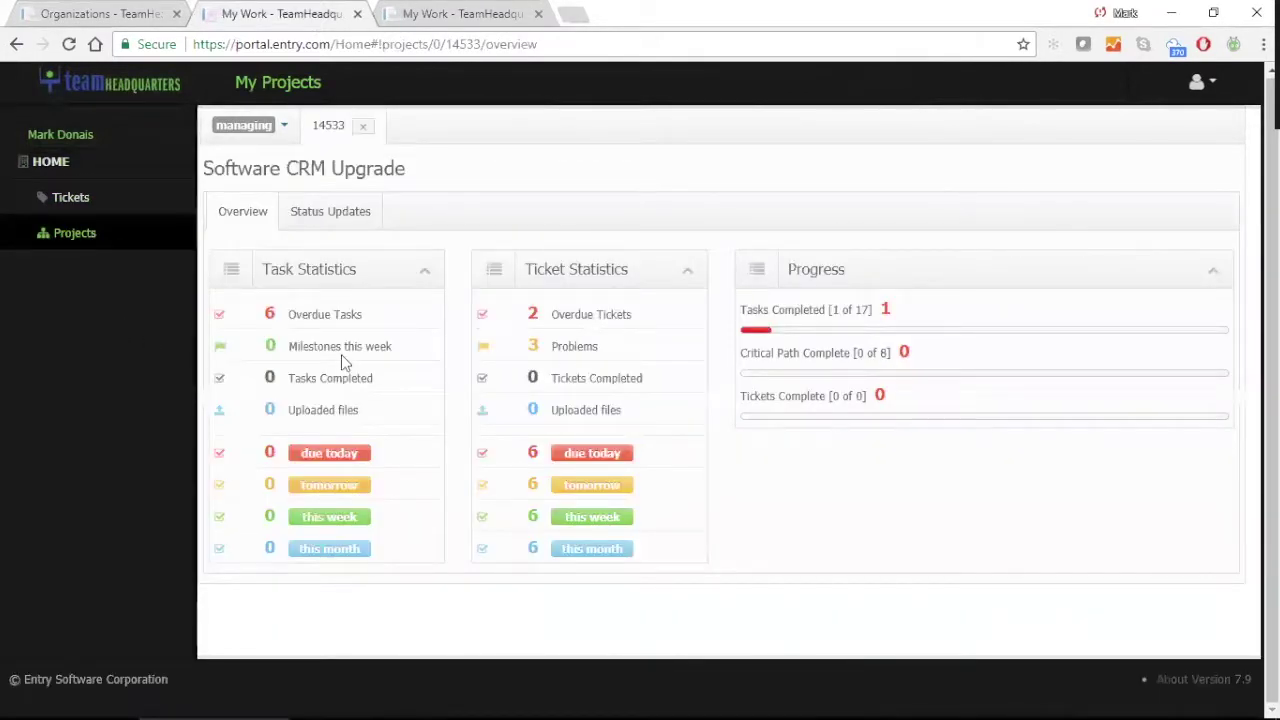
{"action": "left_click", "coordinate": [334, 222]}
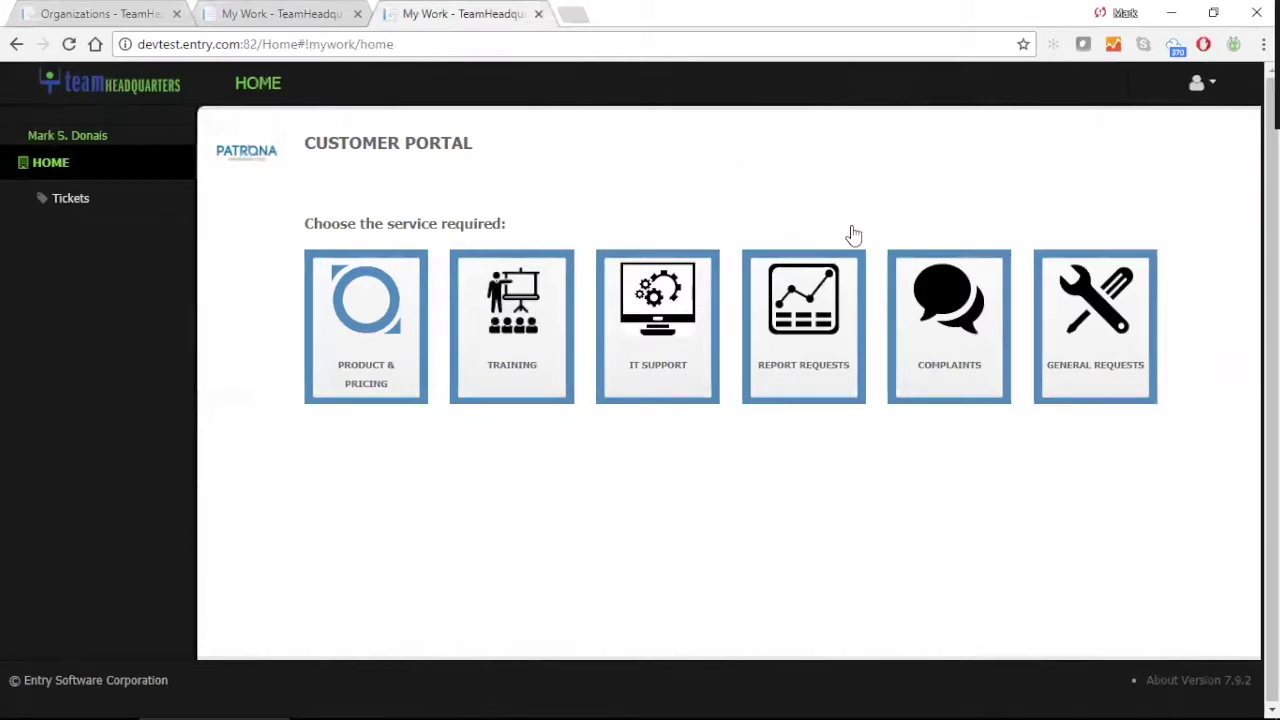
In the Patrona customer portal, view the IT Support request form and the tickets list, and return to the portal home
{"action": "left_click", "coordinate": [677, 386]}
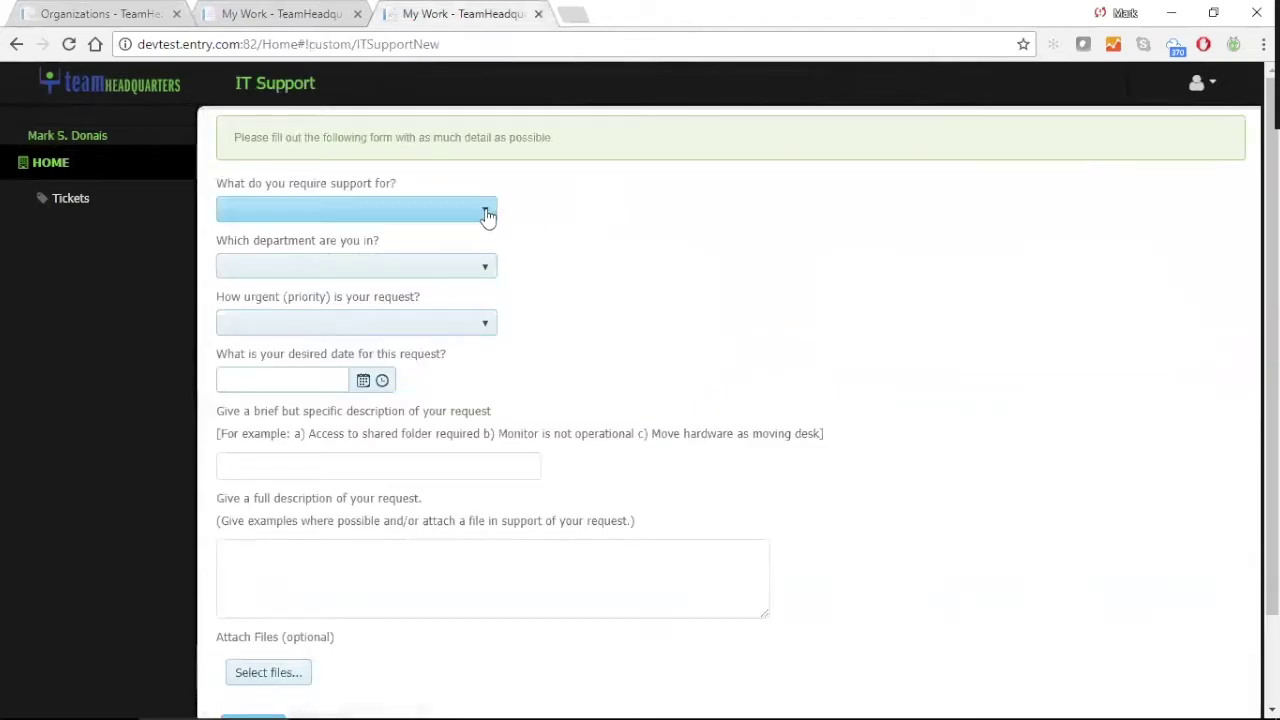
{"action": "left_click", "coordinate": [69, 198]}
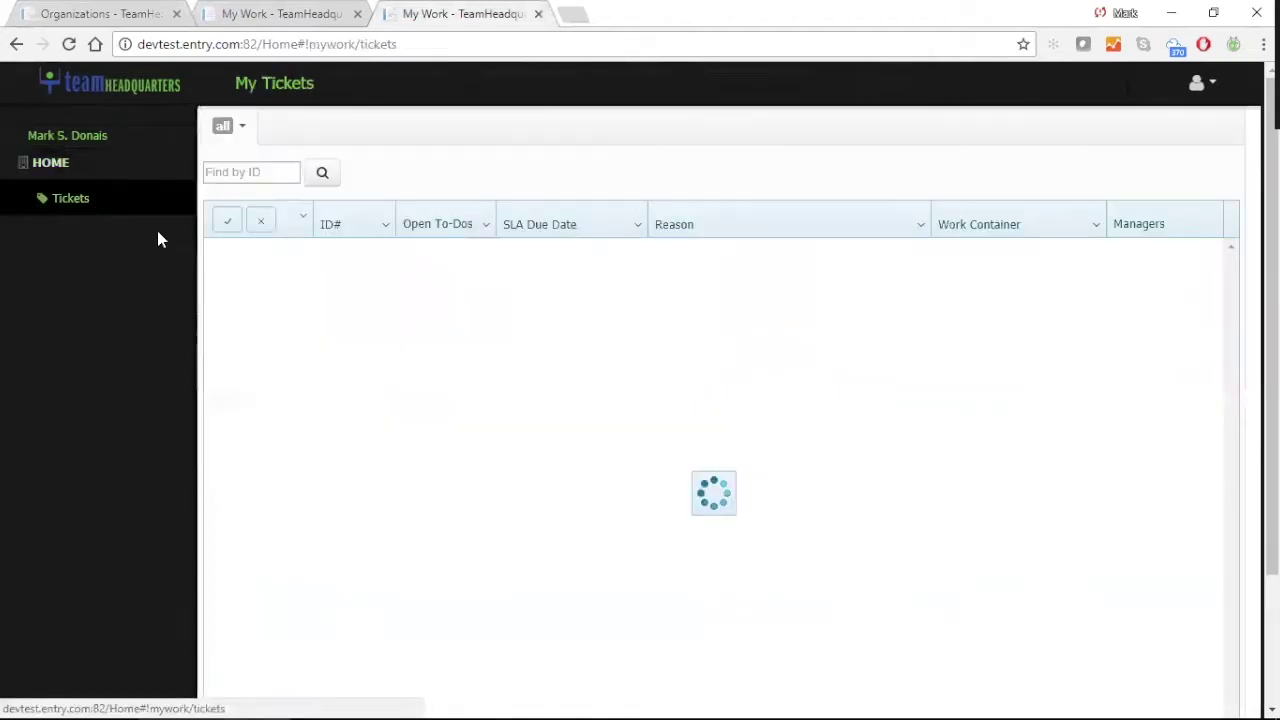
{"action": "left_click", "coordinate": [51, 163]}
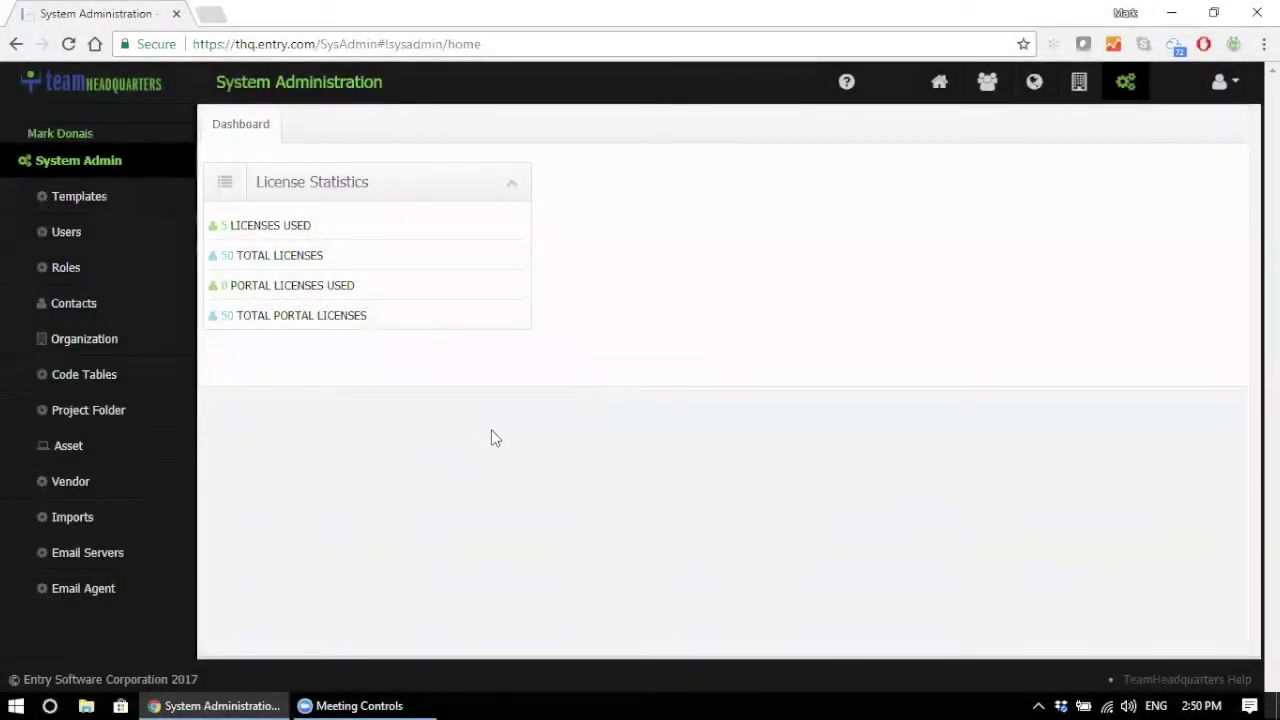
Look through the system administration lists of code properties, assets and templates
{"action": "left_click", "coordinate": [92, 376]}
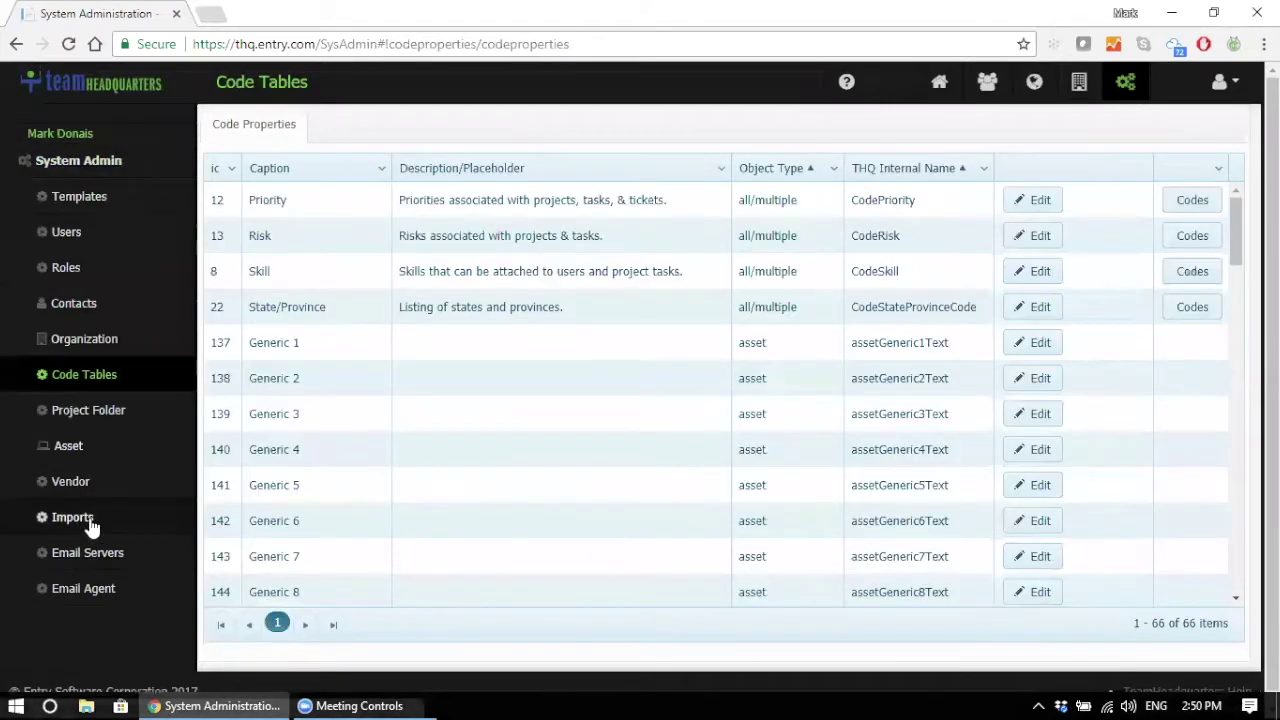
{"action": "left_click", "coordinate": [69, 457]}
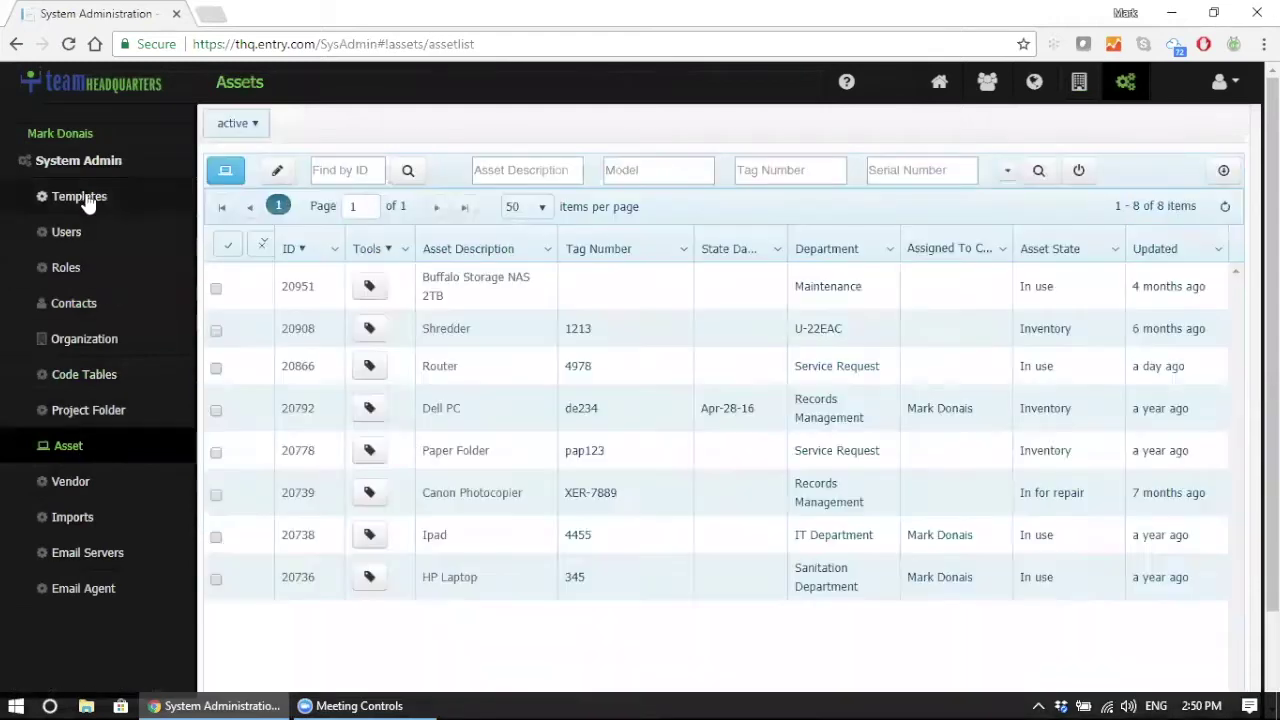
{"action": "left_click", "coordinate": [88, 197]}
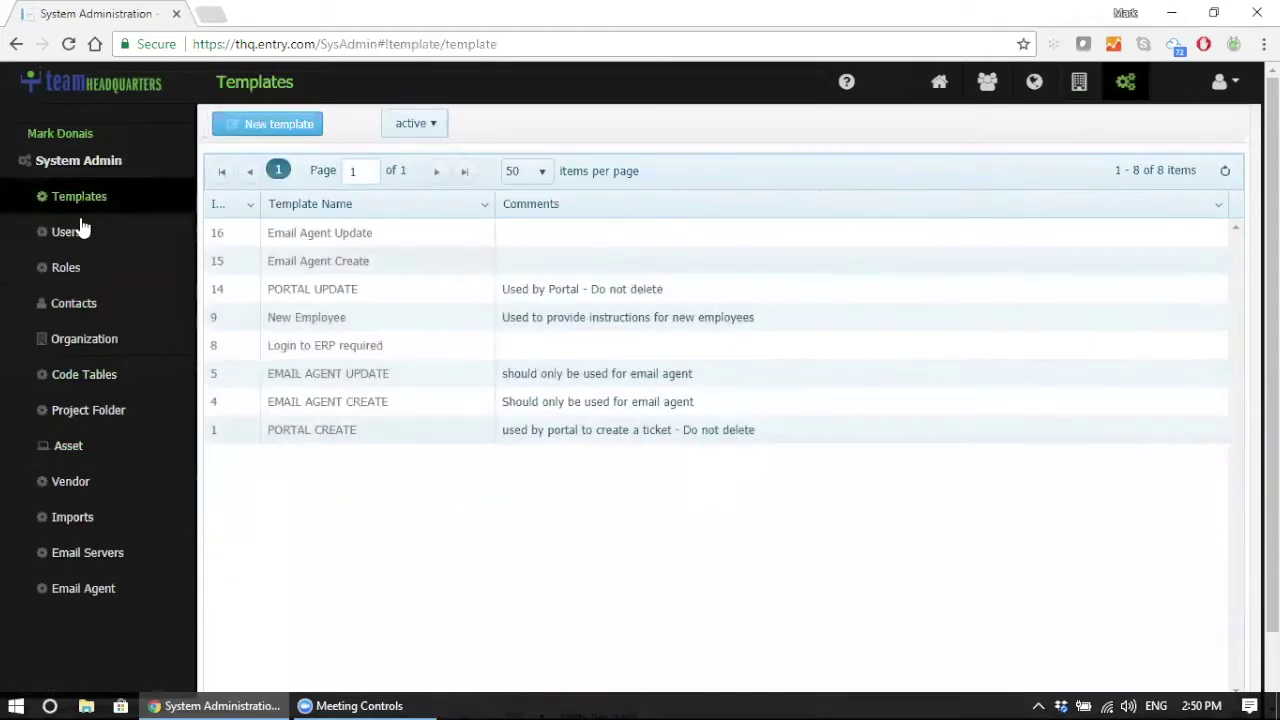
View the users, contacts and organization lists in System Administration
{"action": "left_click", "coordinate": [66, 231]}
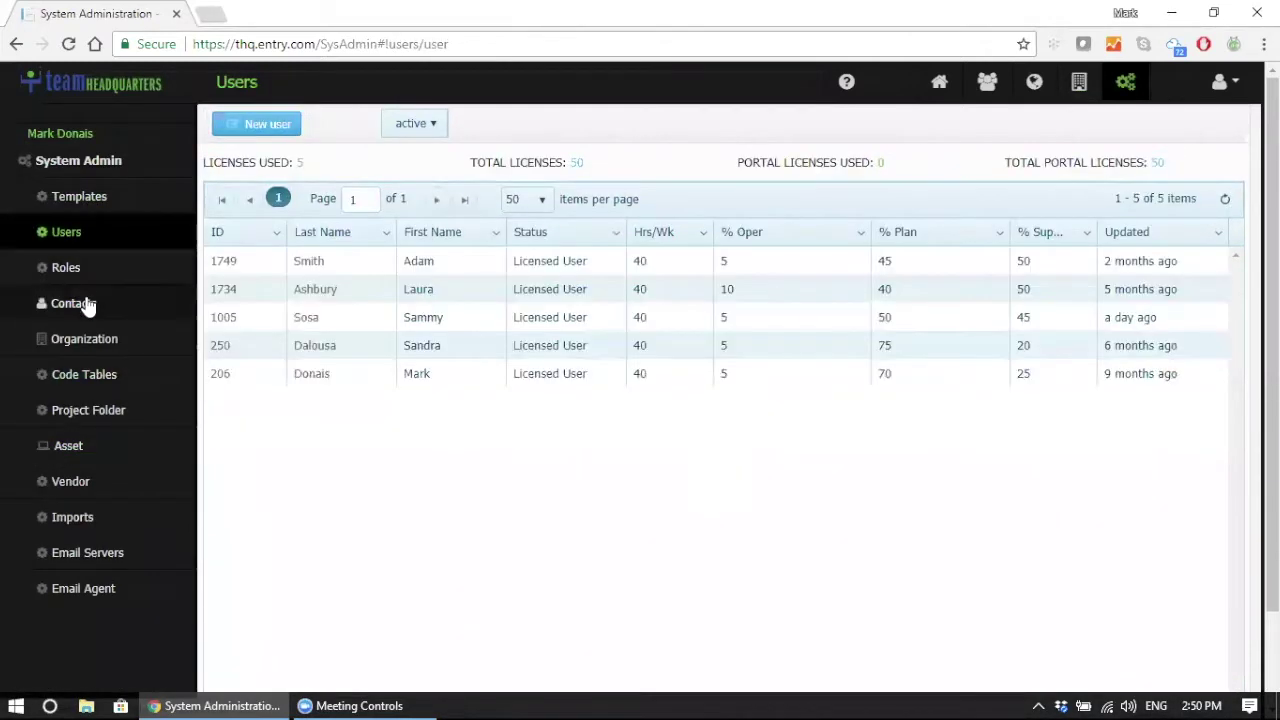
{"action": "left_click", "coordinate": [87, 305]}
{"action": "left_click", "coordinate": [104, 346]}
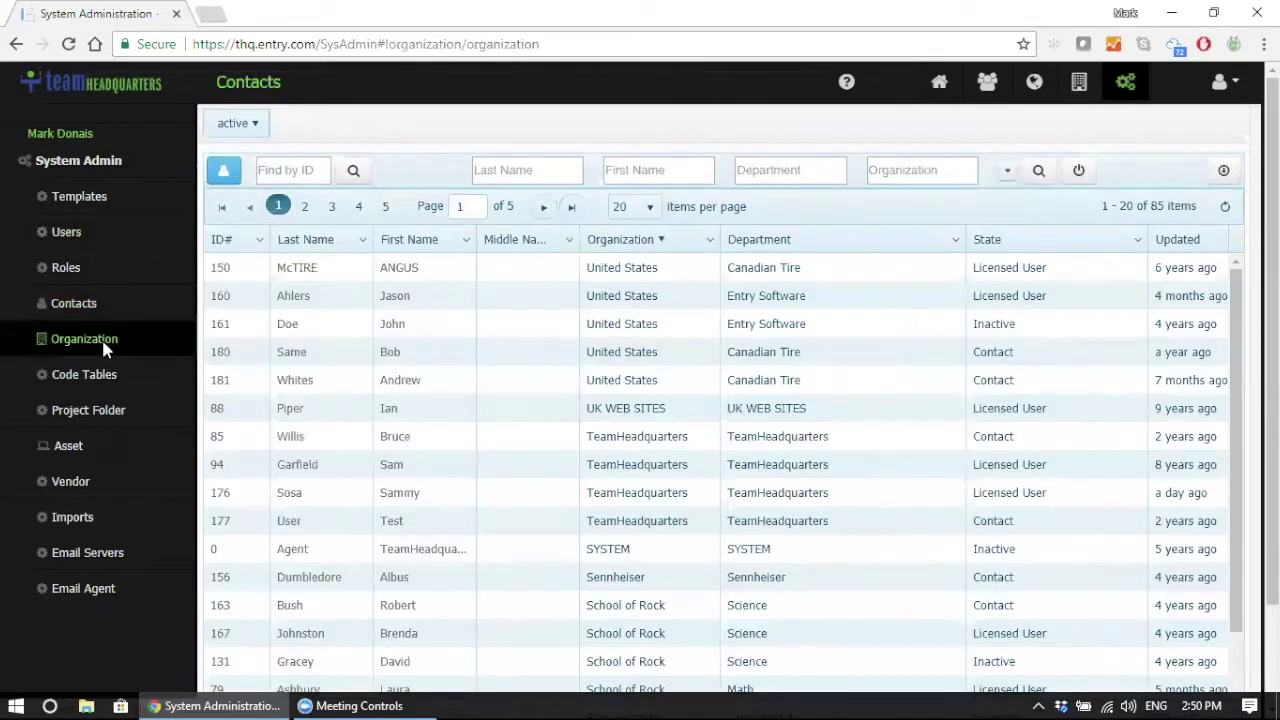